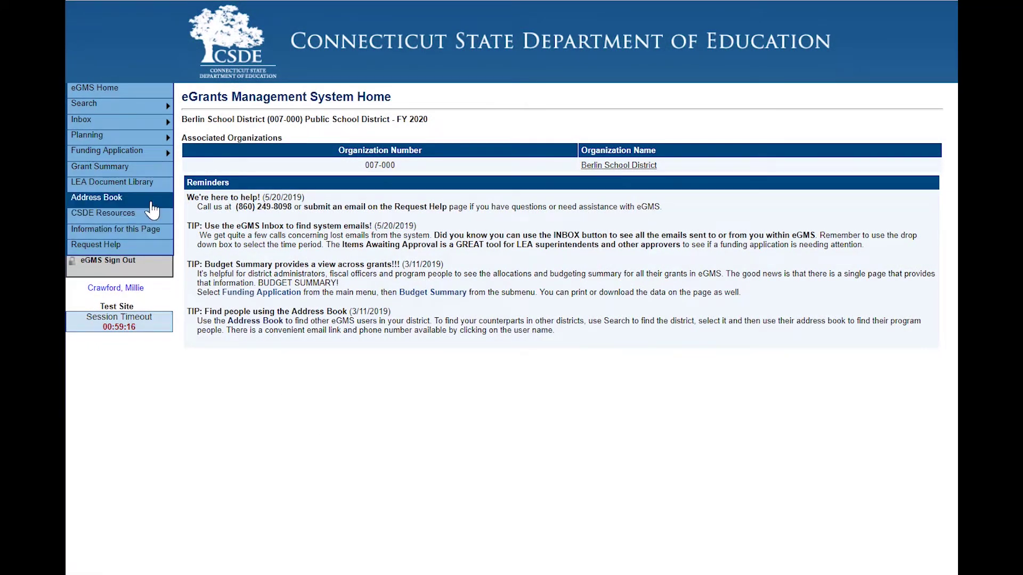
- Open the After School Grant application from the FY 2020 list of funding applications
mouse_move(124, 156)
left_click(193, 152)
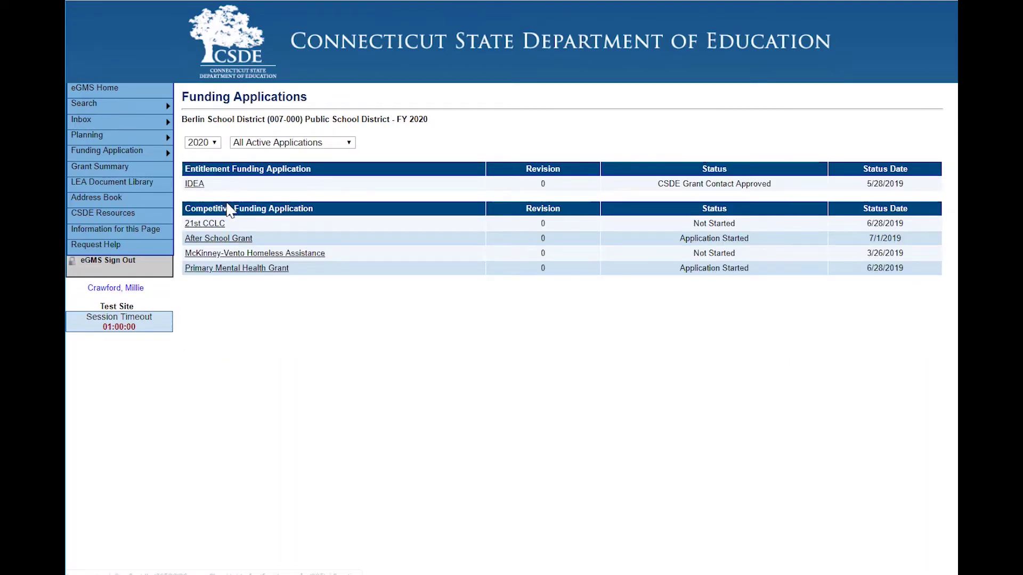
mouse_move(84, 143)
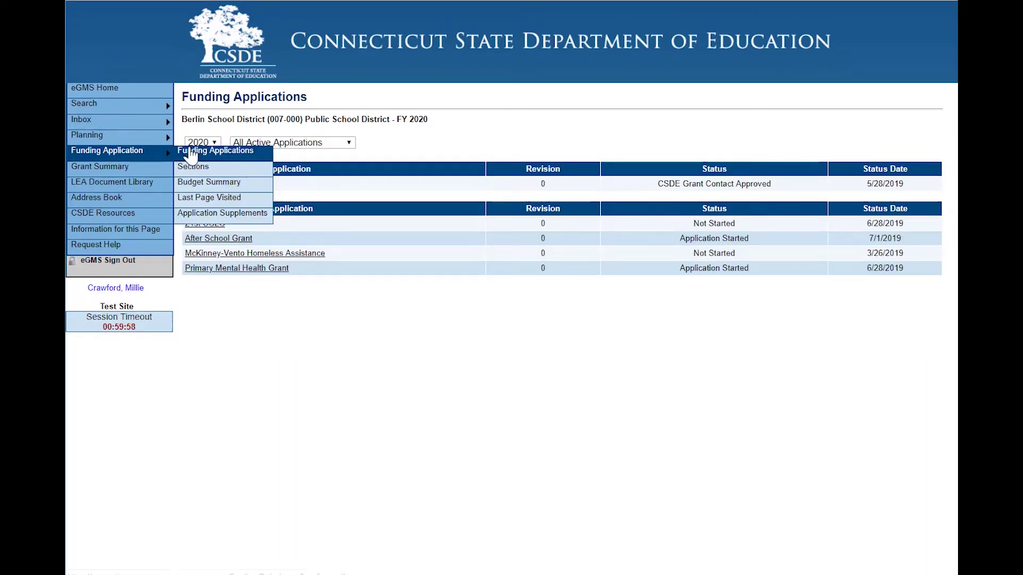
left_click(216, 244)
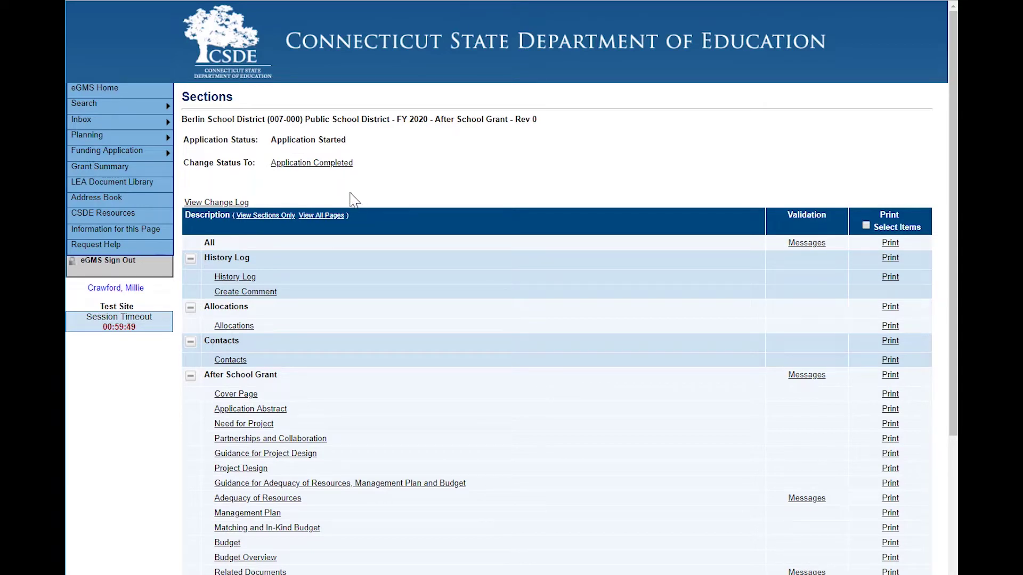
- Try to change the application status to Application Completed, and open the validation messages for all sections
left_click(320, 165)
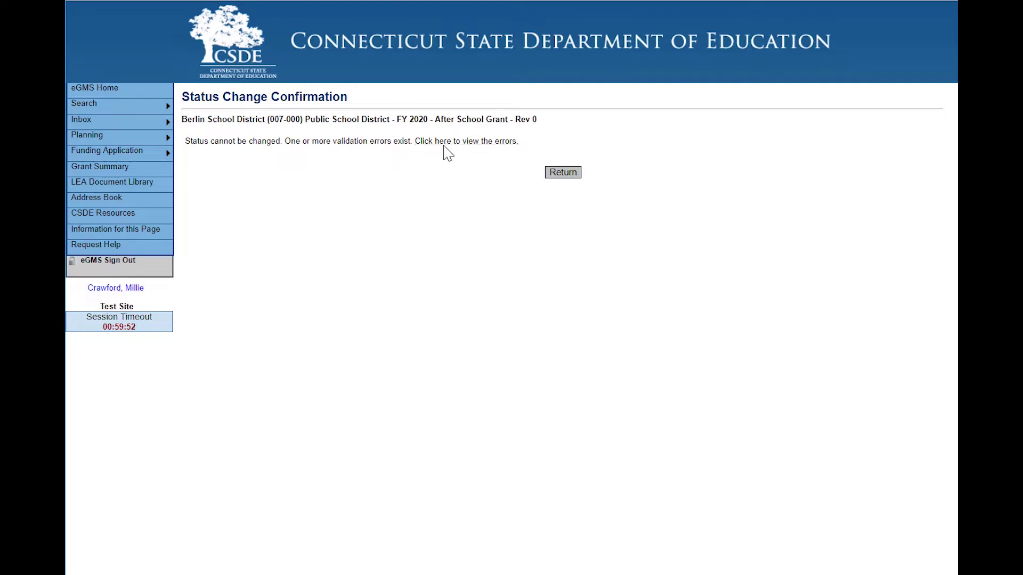
left_click(564, 178)
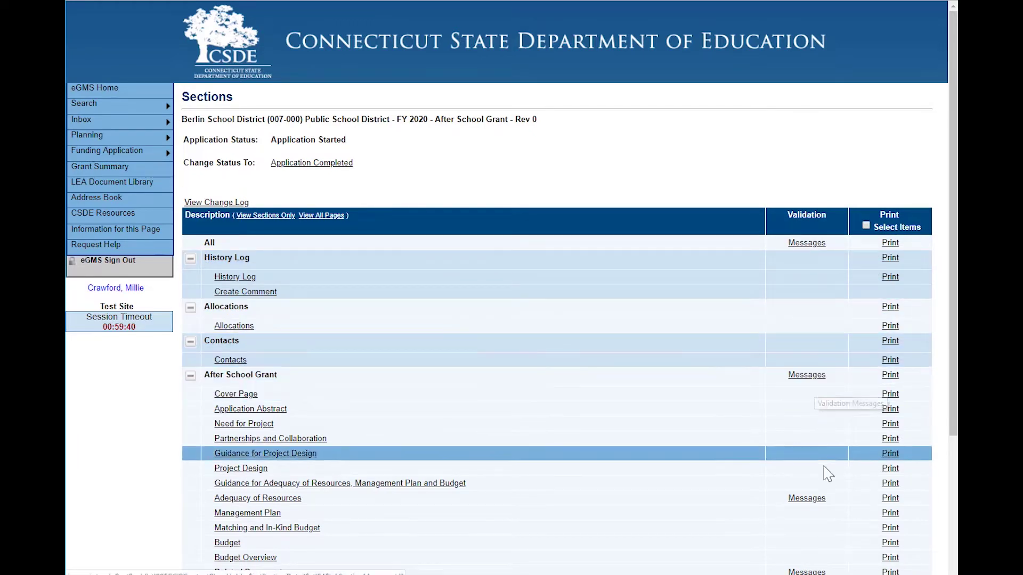
left_click(807, 246)
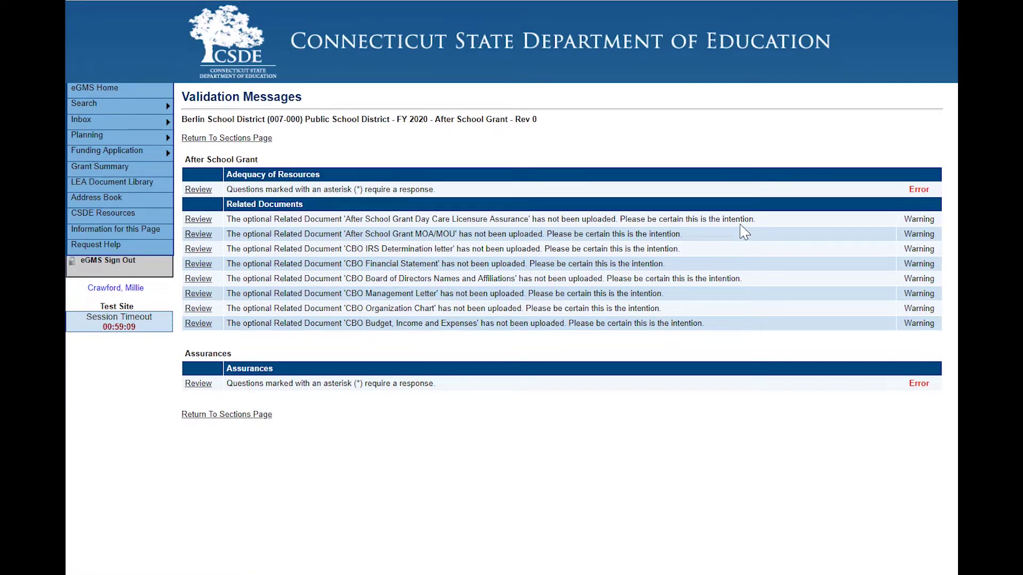
- Open the Adequacy of Resources error for review and enter "Data Coordination" as the role in the third organizational chart row
left_click(205, 196)
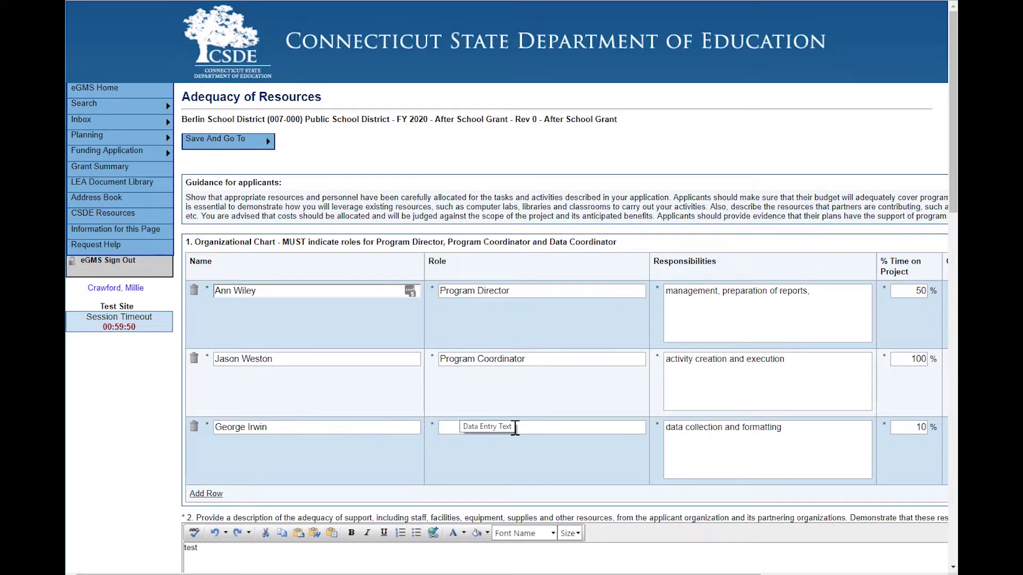
left_click(544, 429)
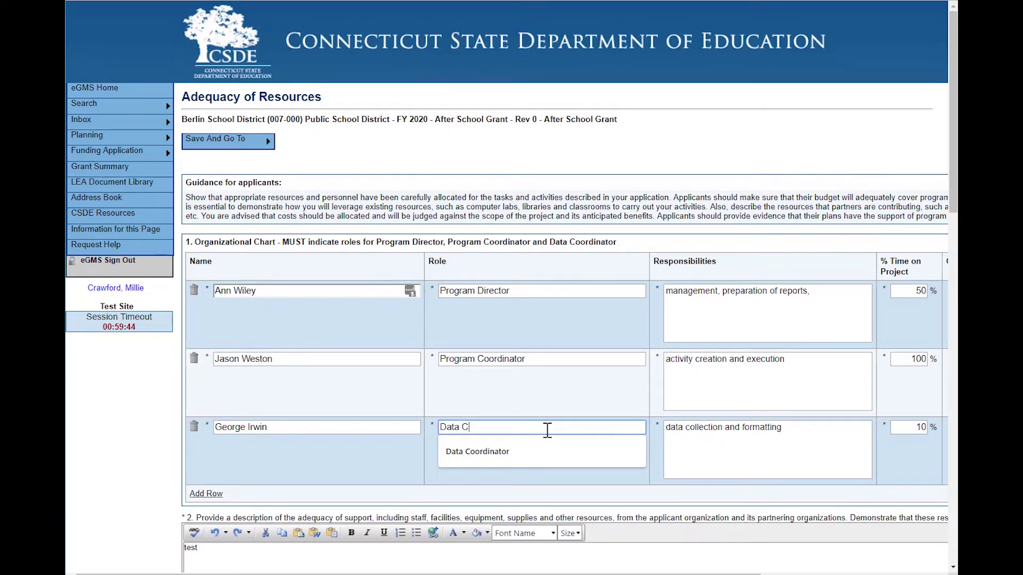
type("Data Coordin")
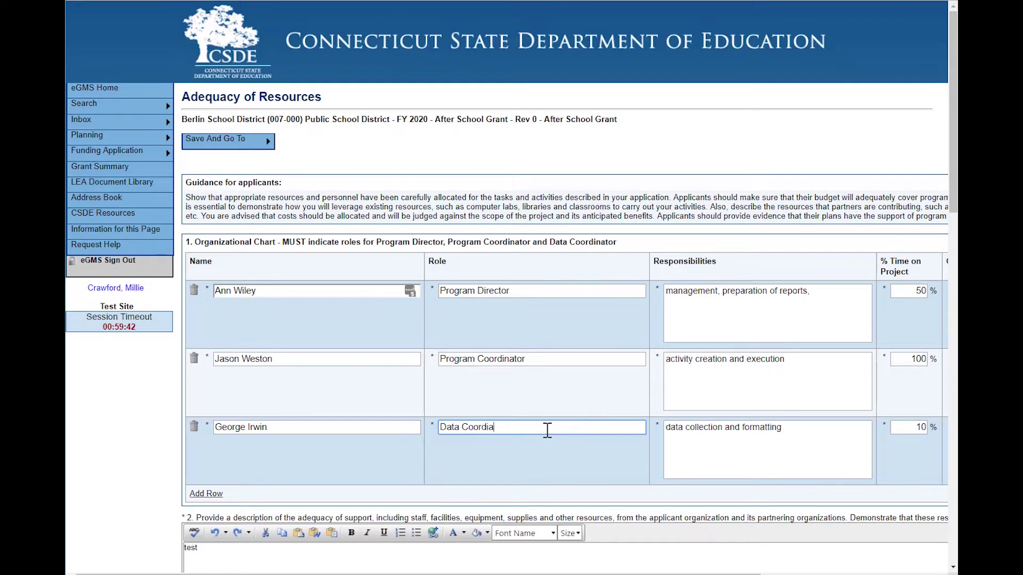
type("ation")
- Add a blank row to the organizational chart and delete it again
mouse_move(224, 152)
left_click(208, 496)
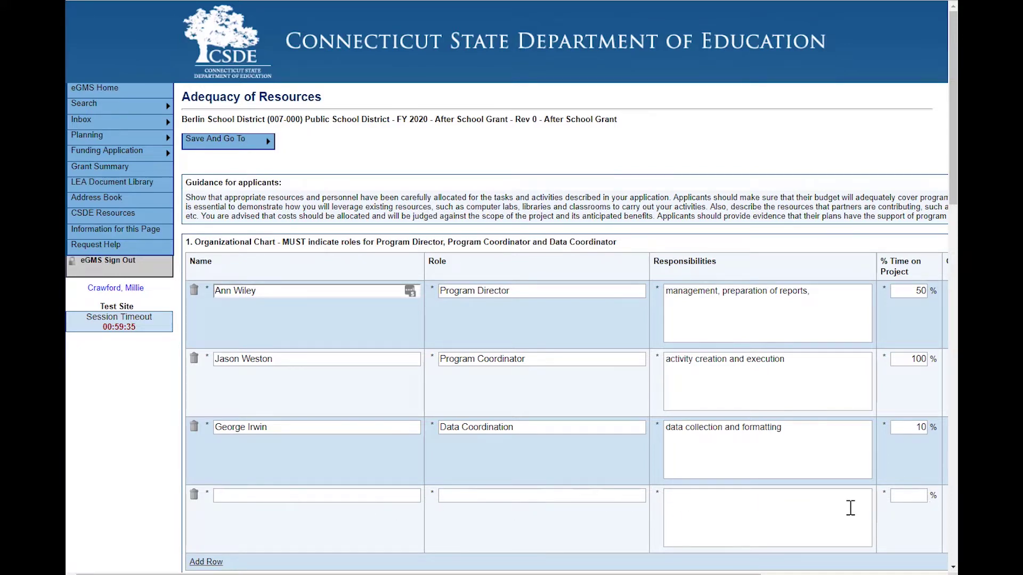
left_click(194, 500)
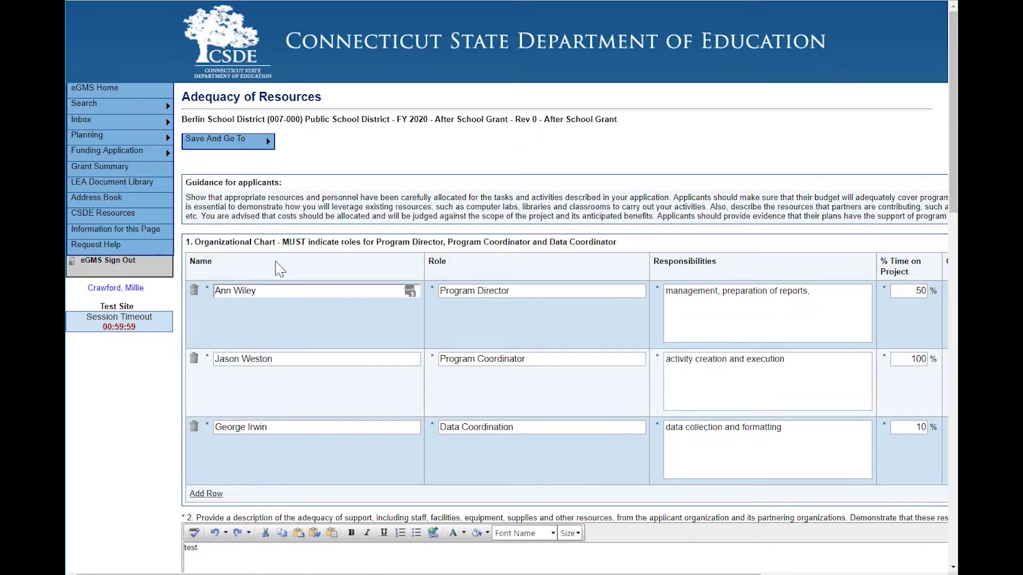
- Save the Adequacy of Resources page, returning to Sections, and open the validation messages for all sections
mouse_move(261, 142)
left_click(311, 186)
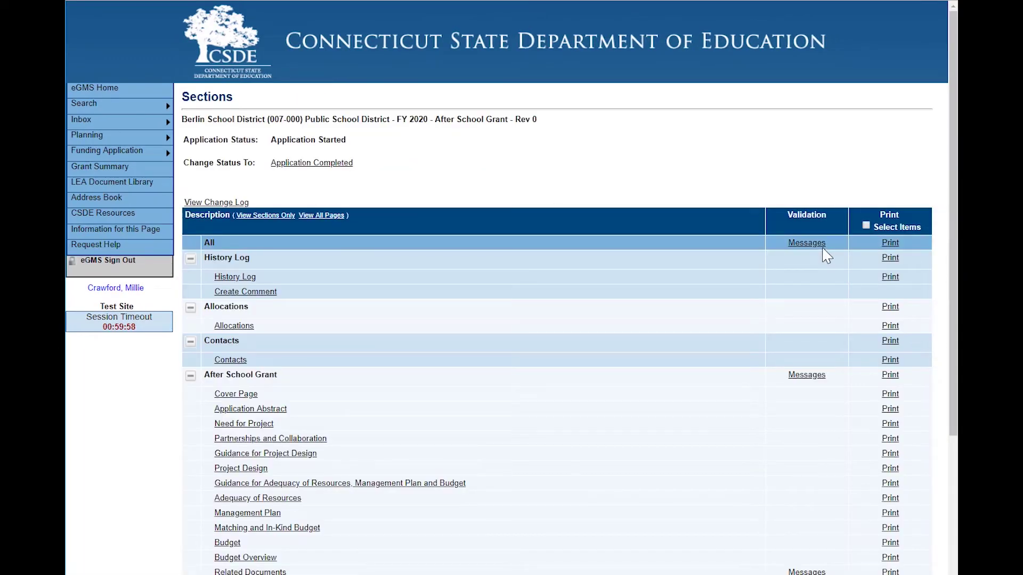
left_click(810, 244)
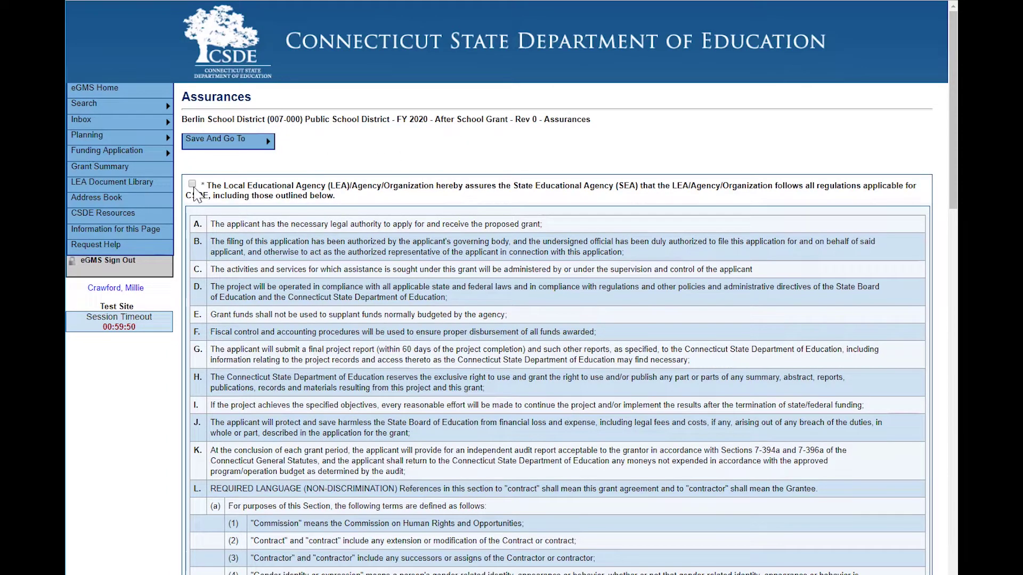
- Accept the LEA/Agency/Organization assurance statement on the Assurances page and save it, returning to Sections
left_click(192, 184)
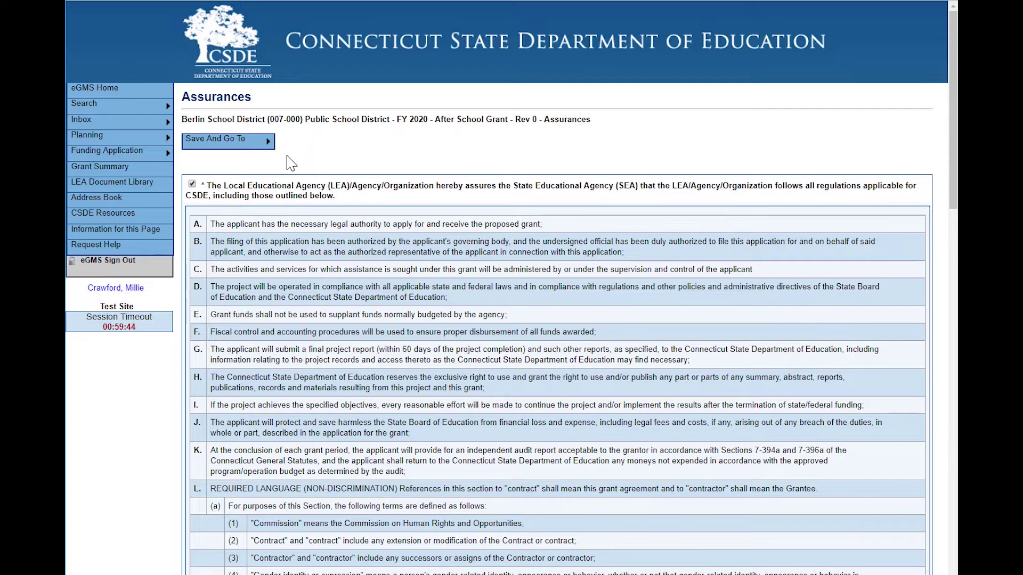
mouse_move(259, 150)
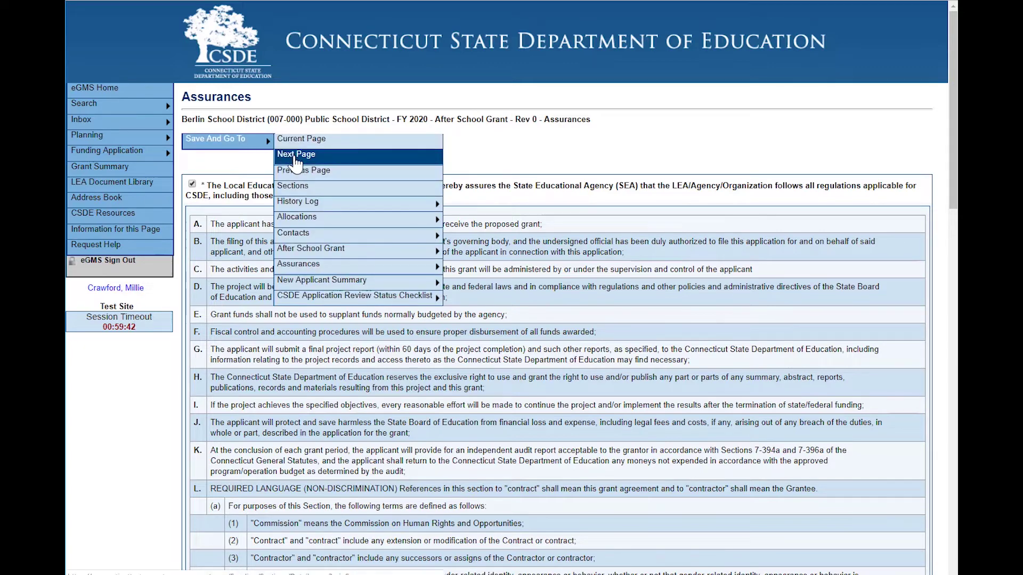
mouse_move(302, 220)
left_click(302, 192)
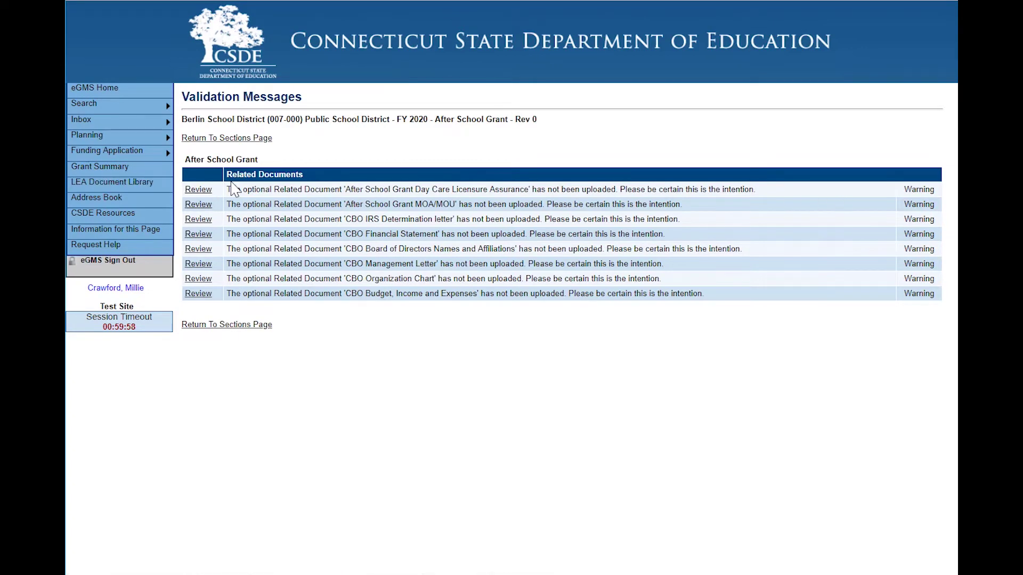
- Review the Day Care Licensure Assurance warning on the Related Documents page and return to Sections
left_click(198, 190)
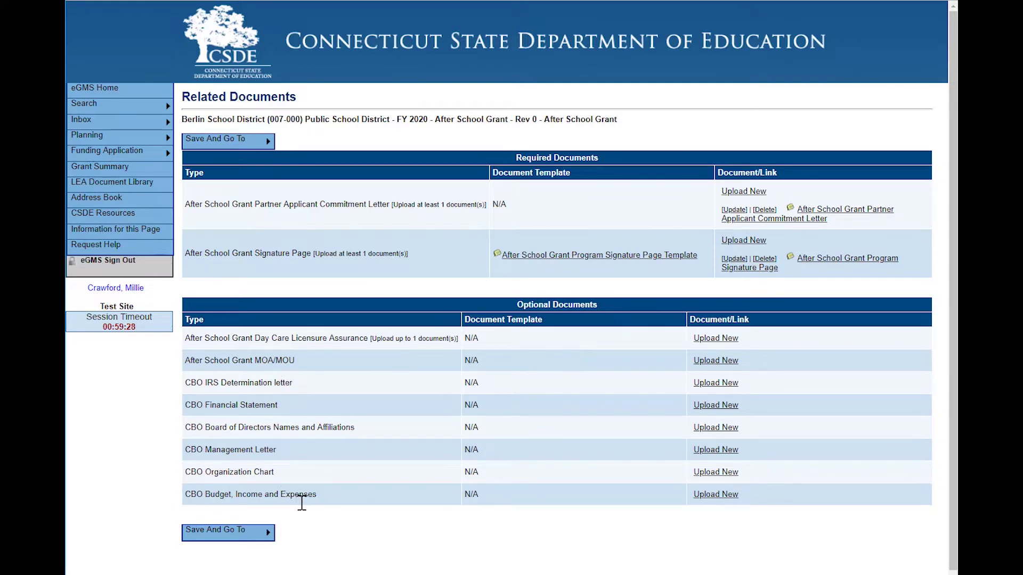
left_click(265, 141)
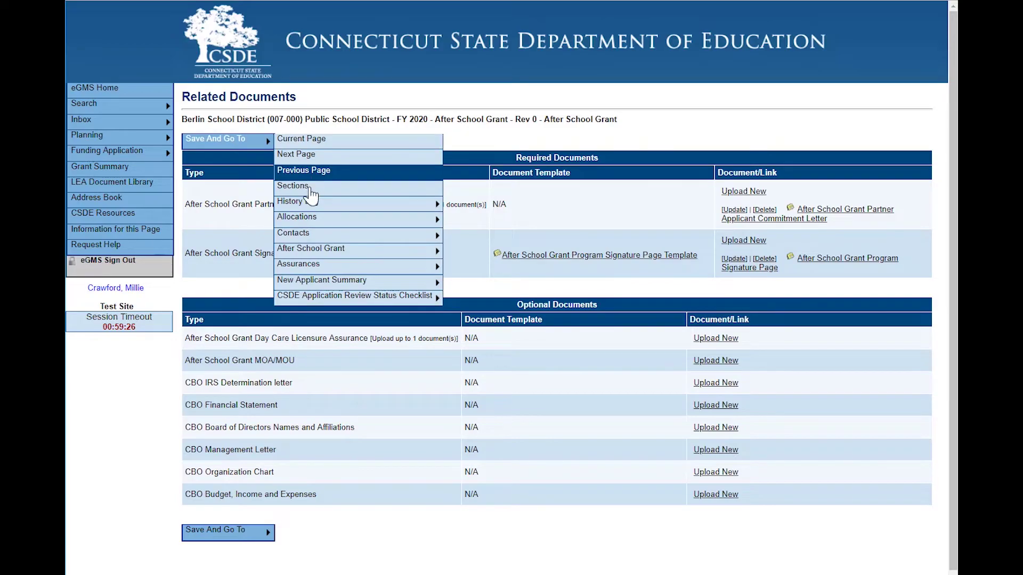
left_click(309, 191)
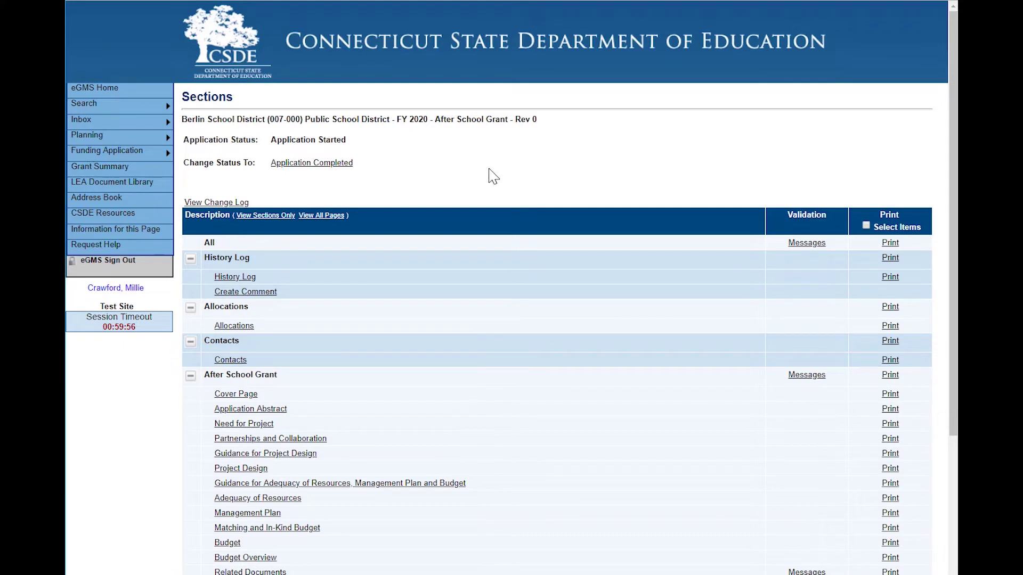
- Change the application status to Application Completed, acknowledging the applicable assurances
left_click(333, 166)
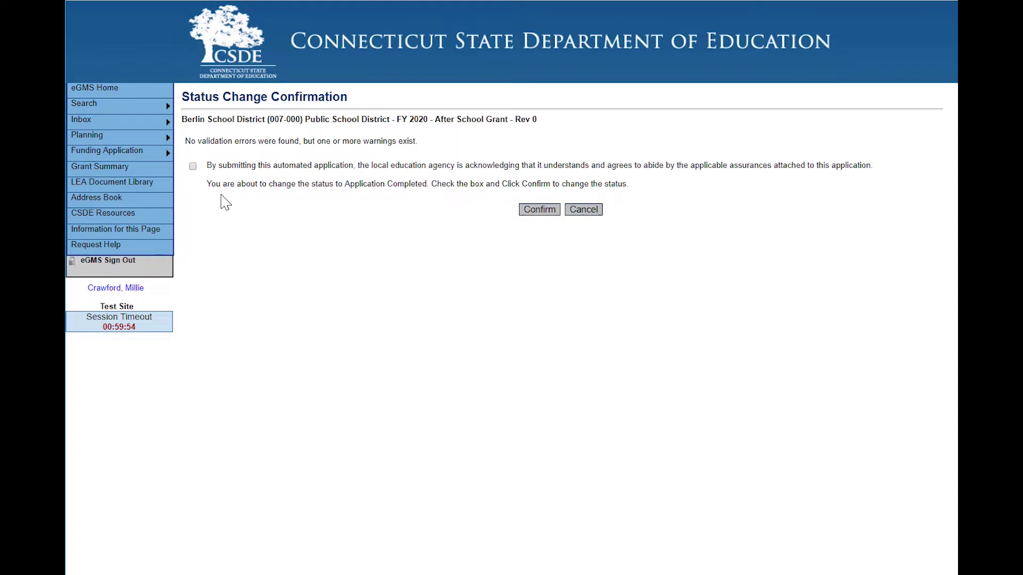
left_click(193, 166)
left_click(529, 213)
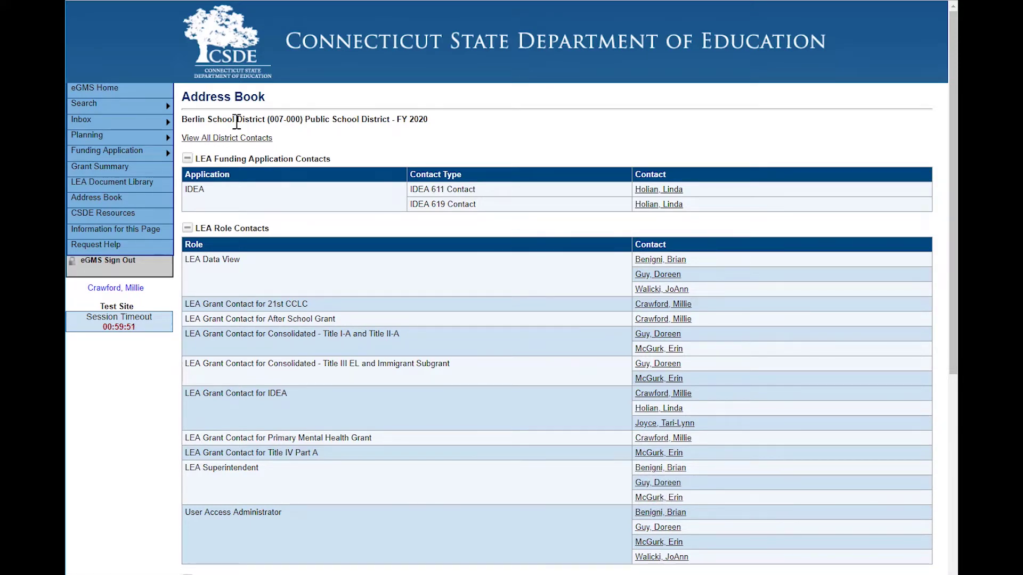
- Return from the Address Book to the last visited application page and open comment creation in the History Log
mouse_move(129, 127)
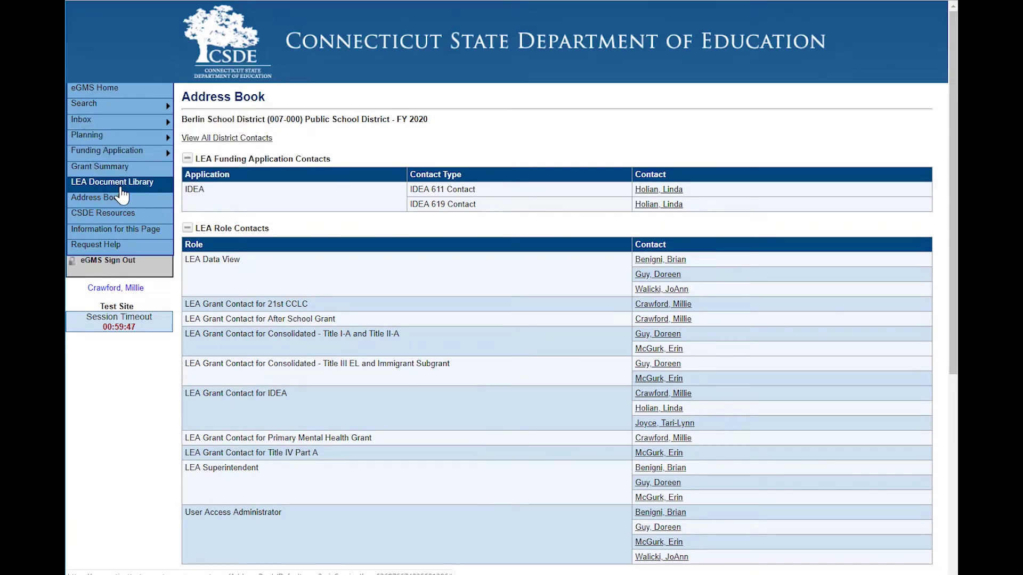
mouse_move(115, 156)
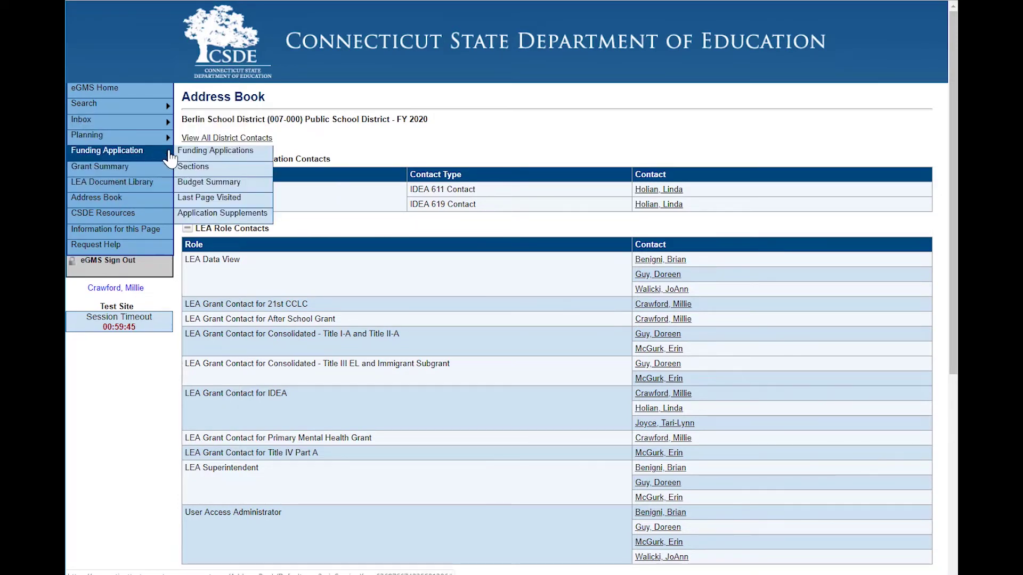
left_click(229, 206)
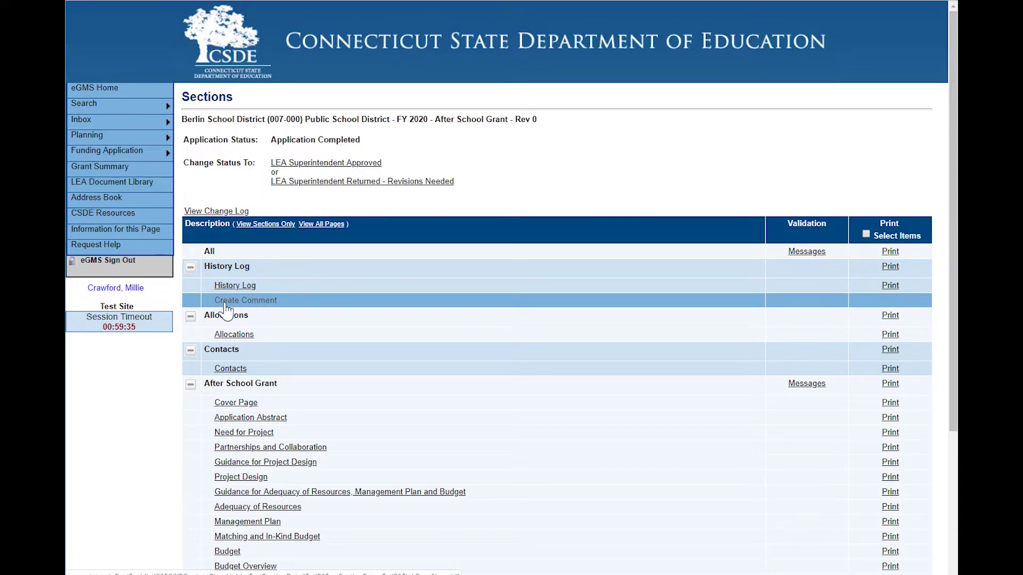
left_click(261, 303)
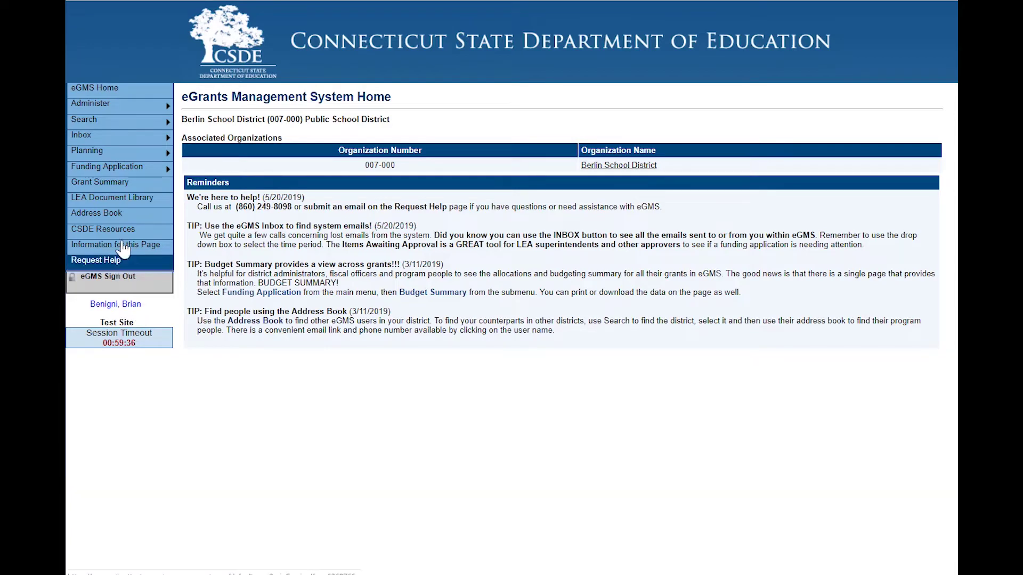
- Open the completed After School Grant application from the funding applications list under the approver's account
mouse_move(133, 174)
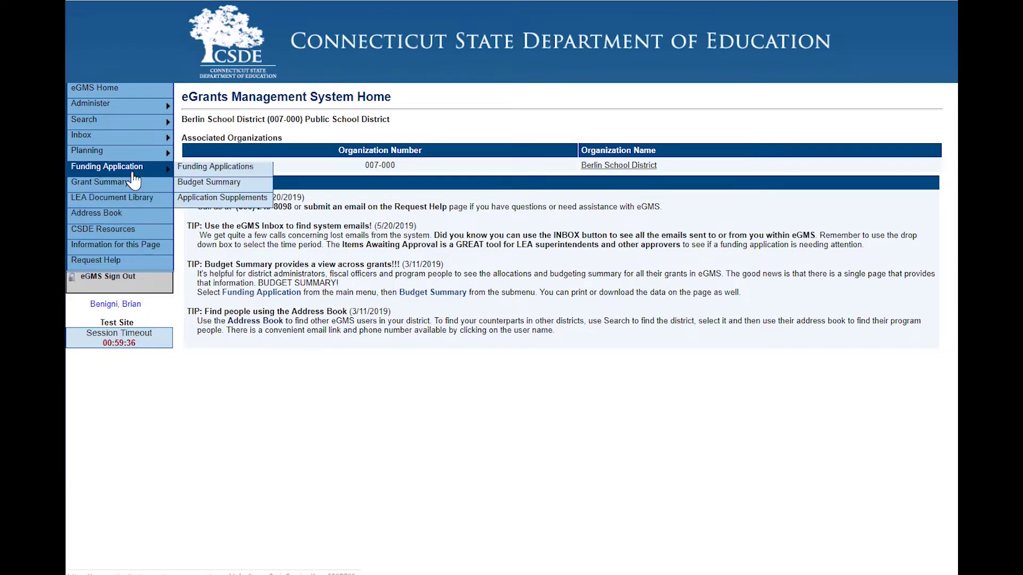
left_click(205, 172)
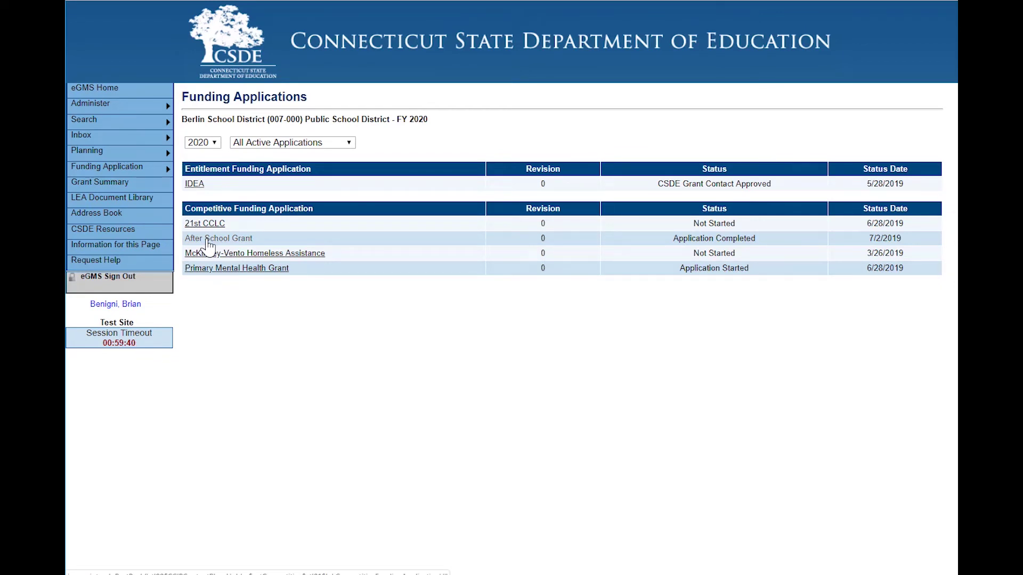
left_click(207, 240)
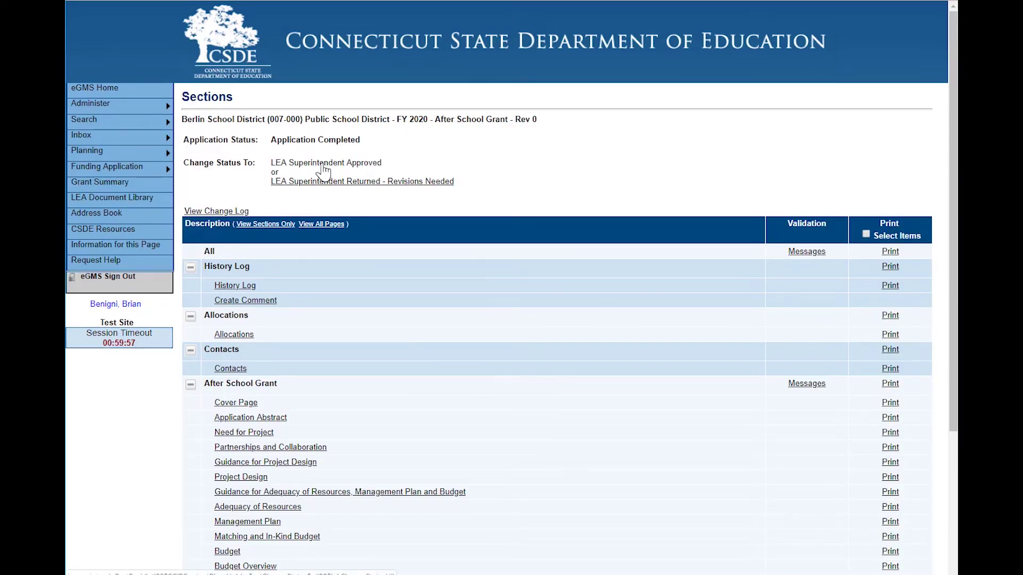
- Change the application status to LEA Superintendent Approved, acknowledging the applicable assurances, and return from the confirmation page
left_click(323, 165)
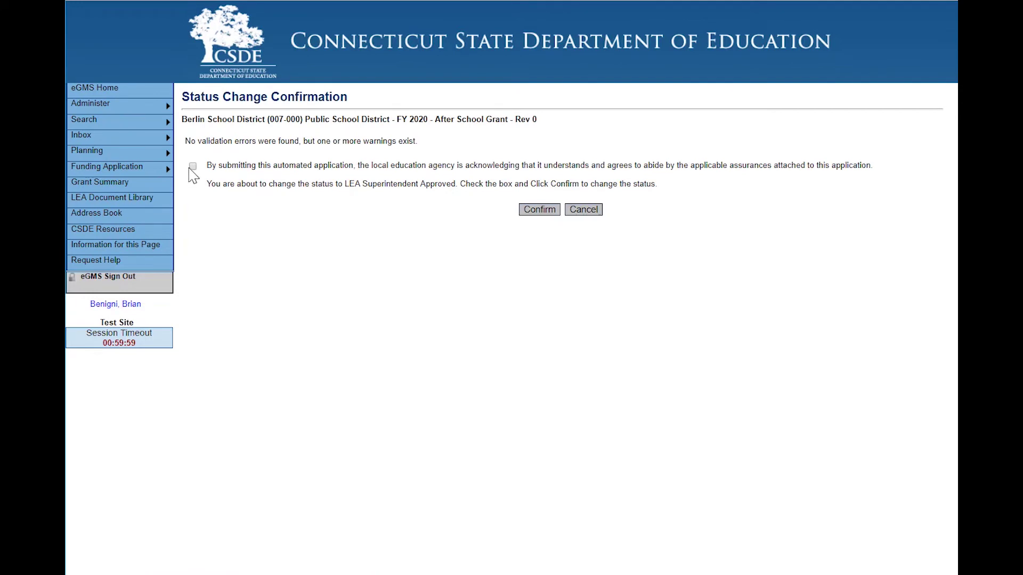
left_click(192, 167)
left_click(546, 211)
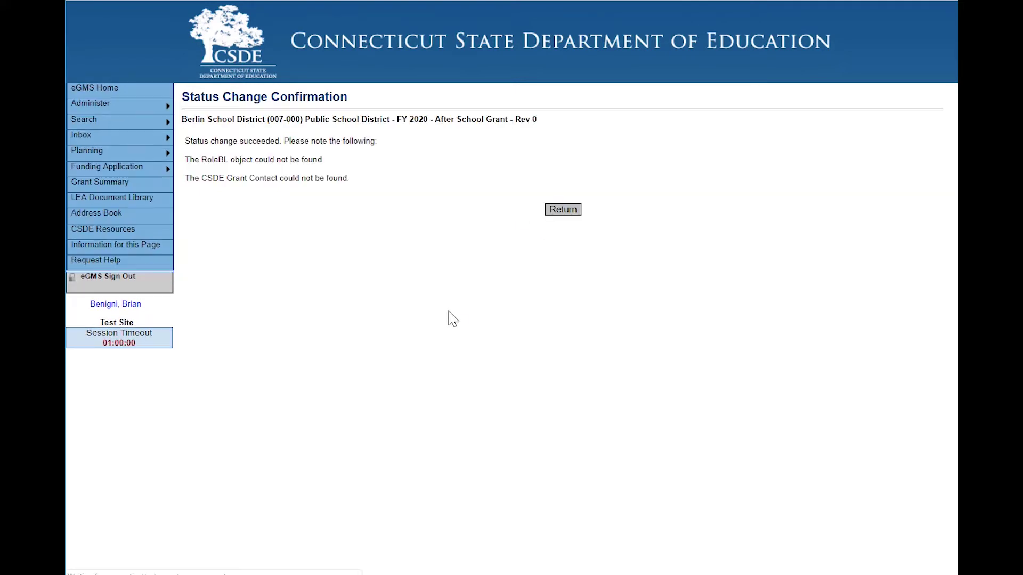
left_click(562, 210)
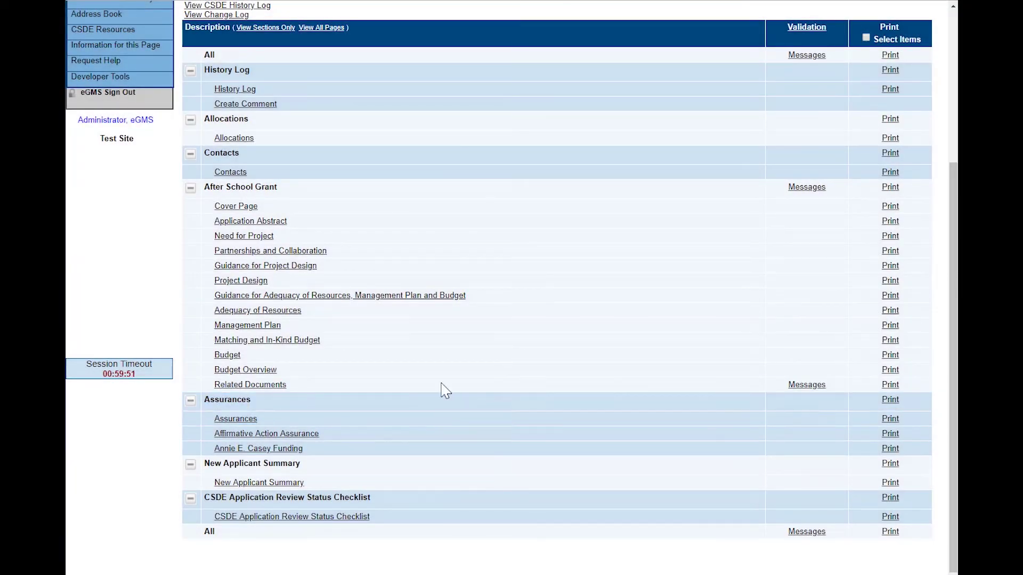
- On the New Applicant Summary, set the Applicant Score to 1 - Approved for program funding, then save and return to Sections
left_click(278, 484)
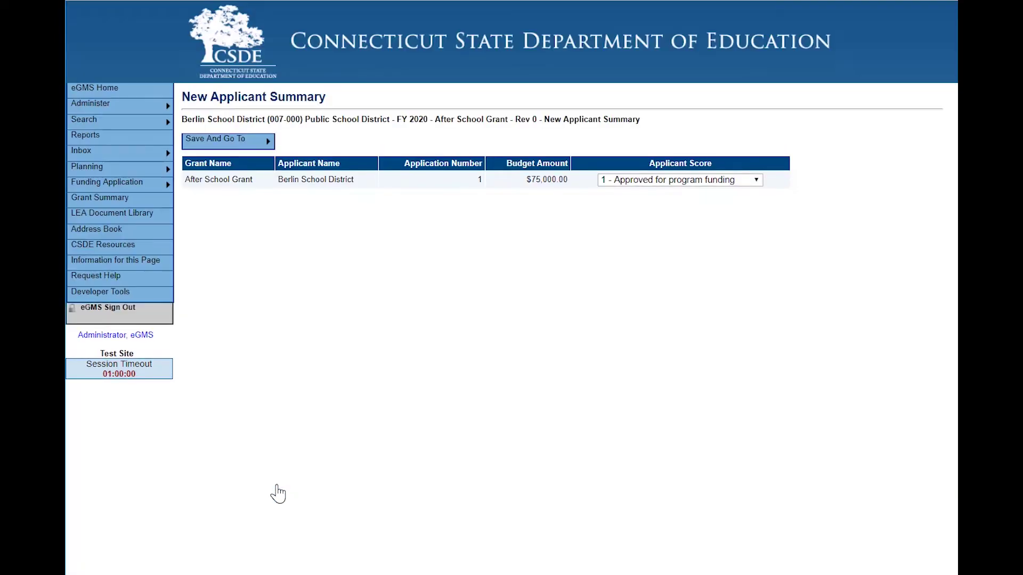
left_click(667, 181)
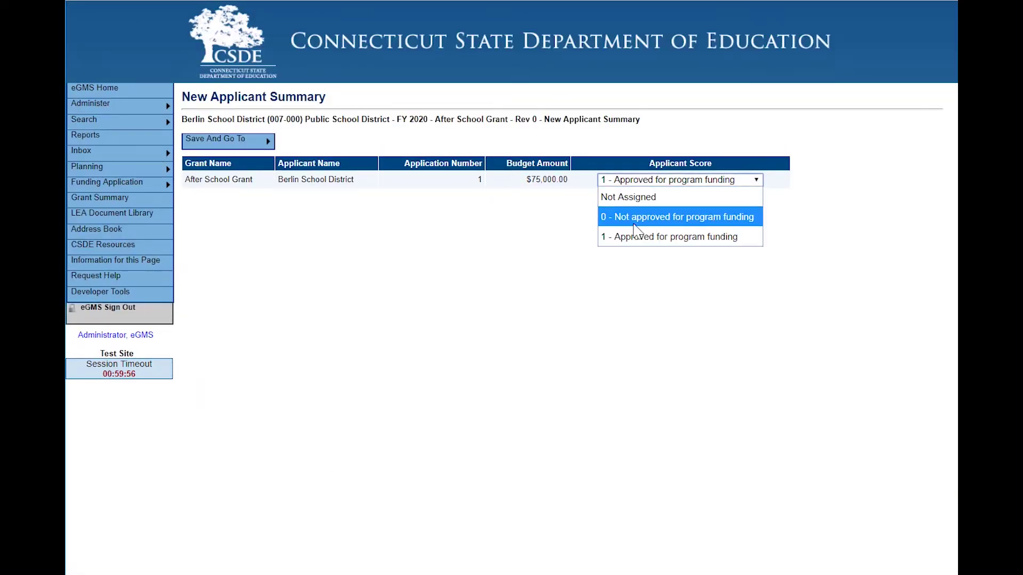
left_click(688, 243)
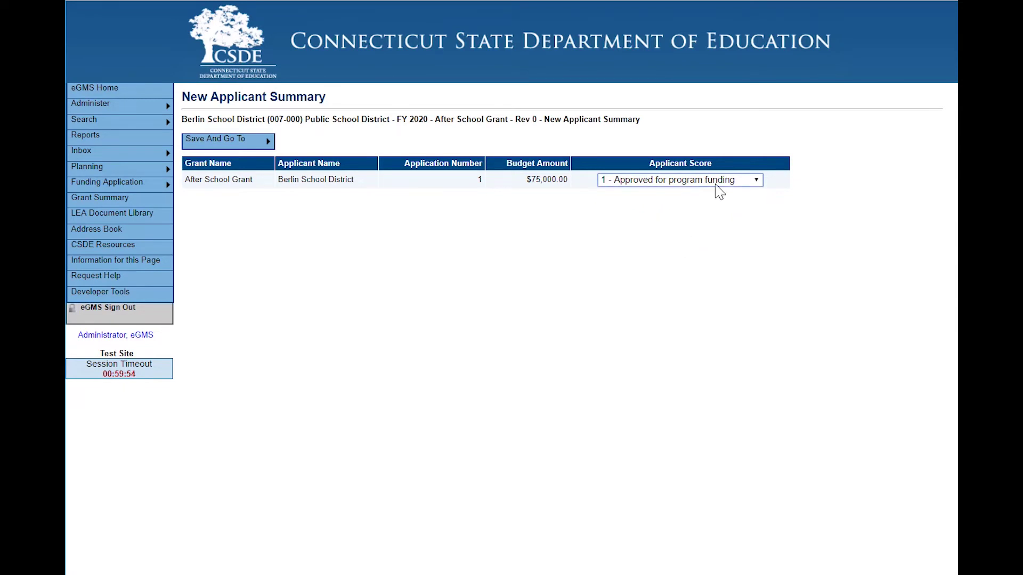
mouse_move(266, 142)
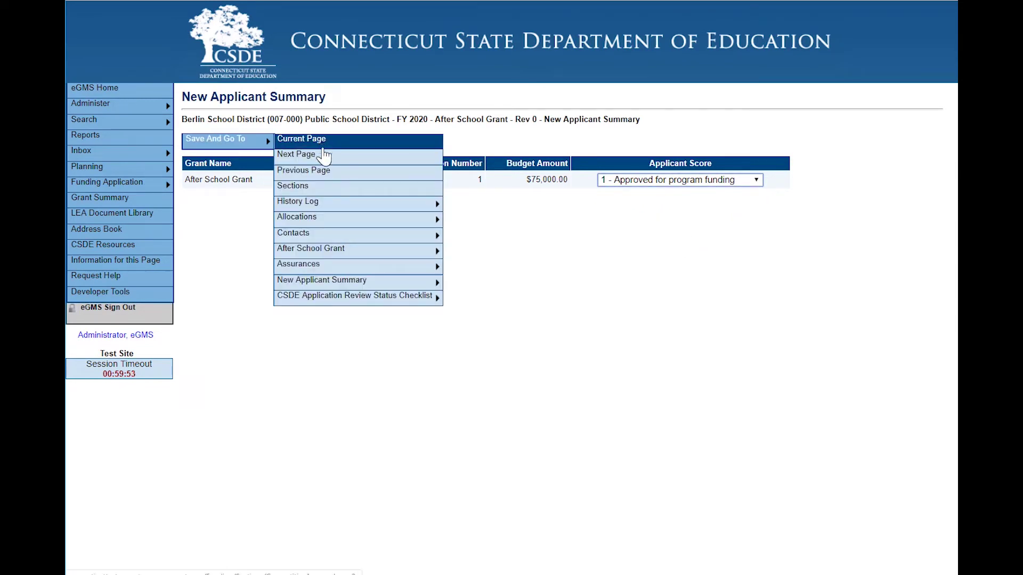
left_click(322, 191)
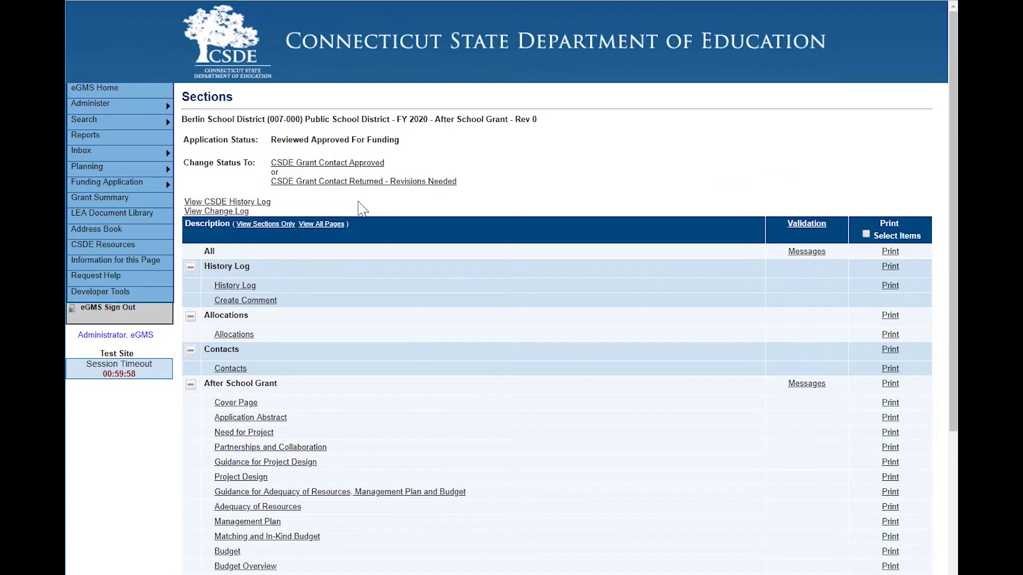
- Change the application status to CSDE Grant Contact Approved, confirm the change and open the Allocations page
left_click(272, 165)
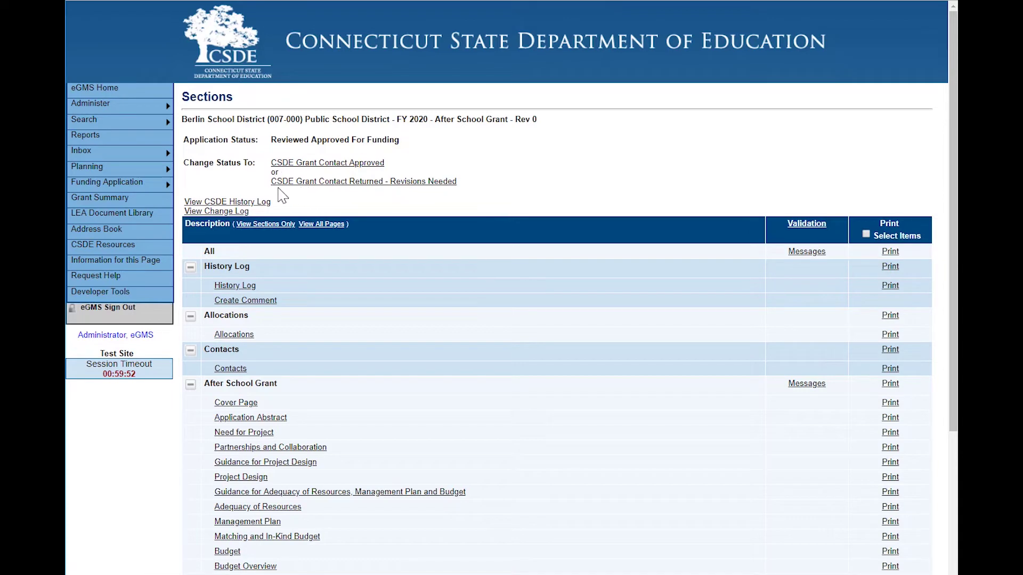
left_click(326, 164)
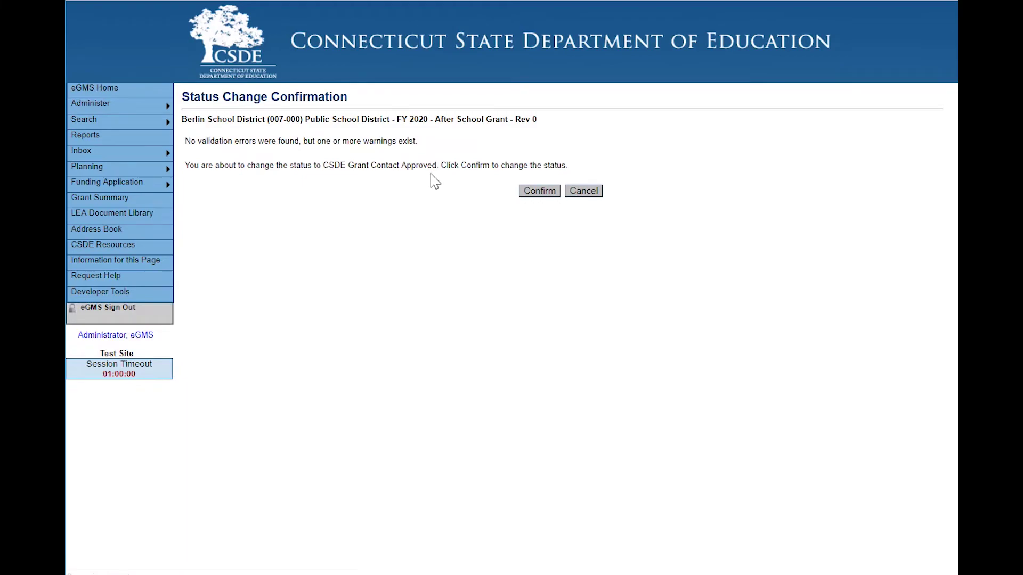
left_click(536, 193)
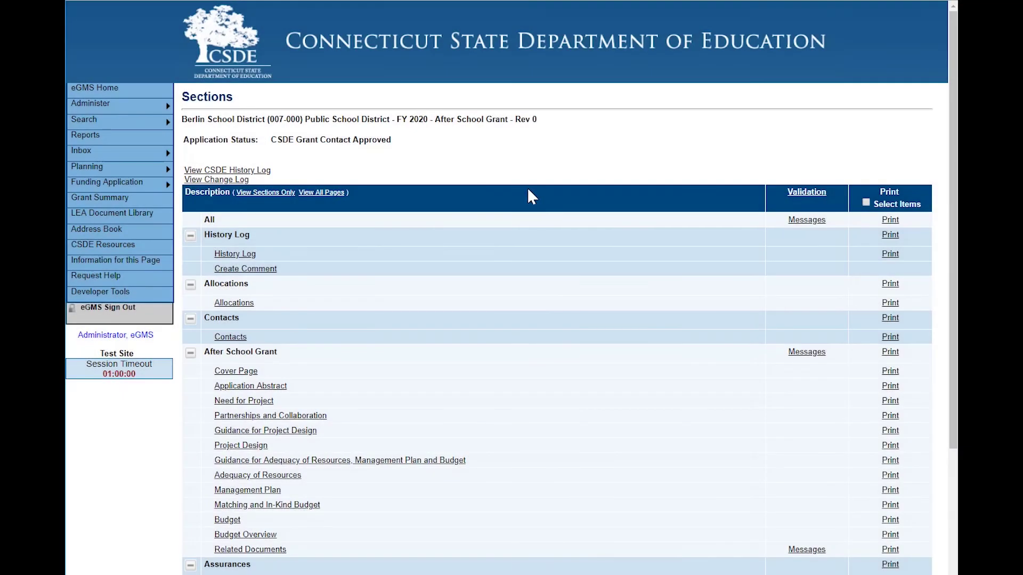
left_click(251, 308)
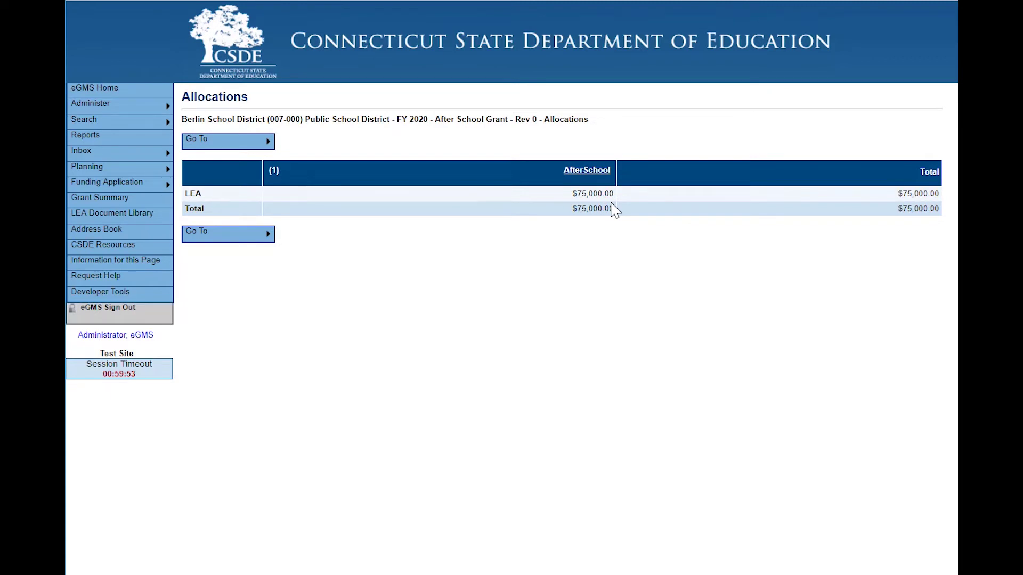
mouse_move(267, 142)
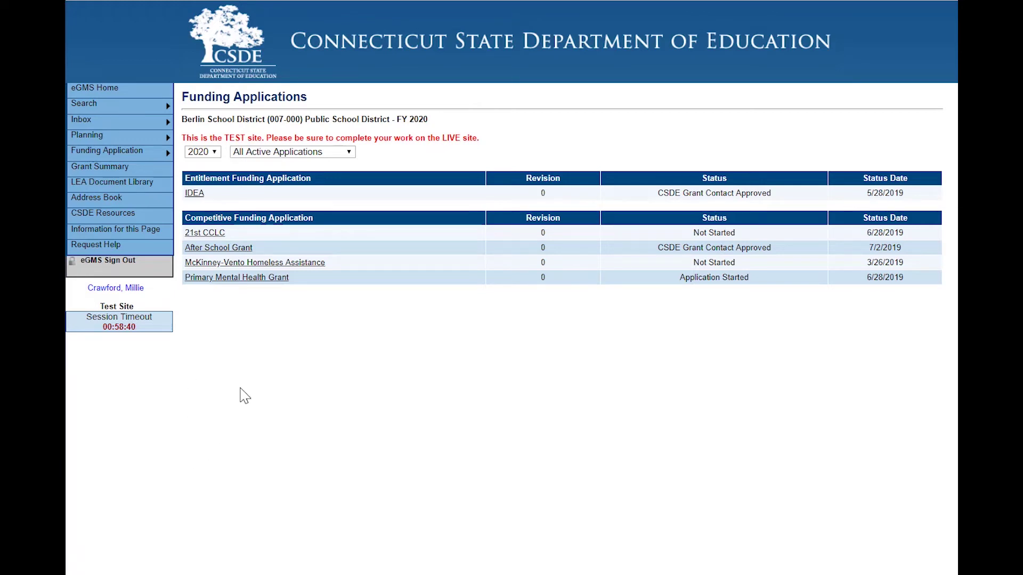
- In the district's After School Grant application, select Cover Page, Need for Project, Project Design, Budget and Budget Overview for printing
left_click(199, 250)
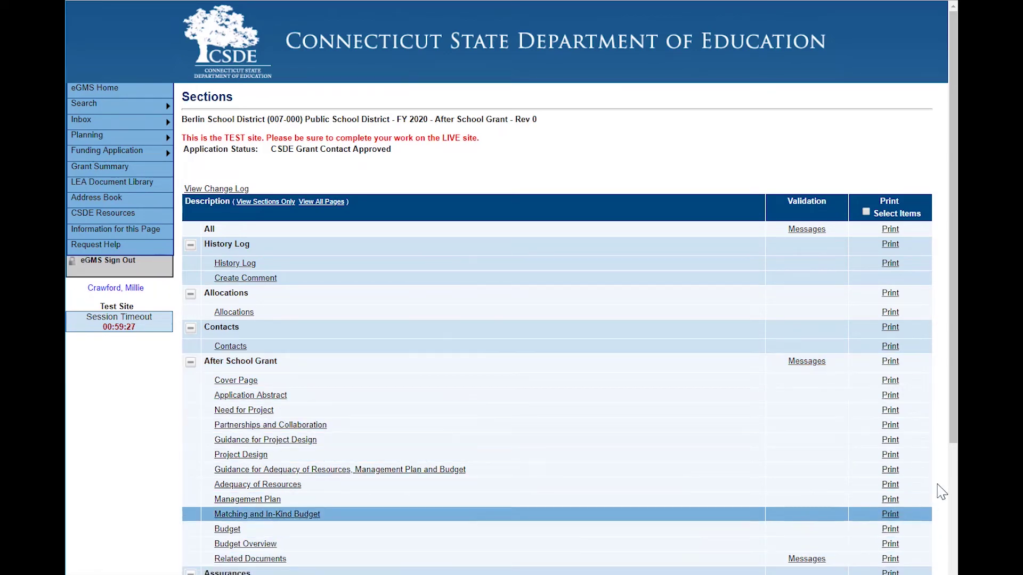
scroll(951, 419, "down", 3)
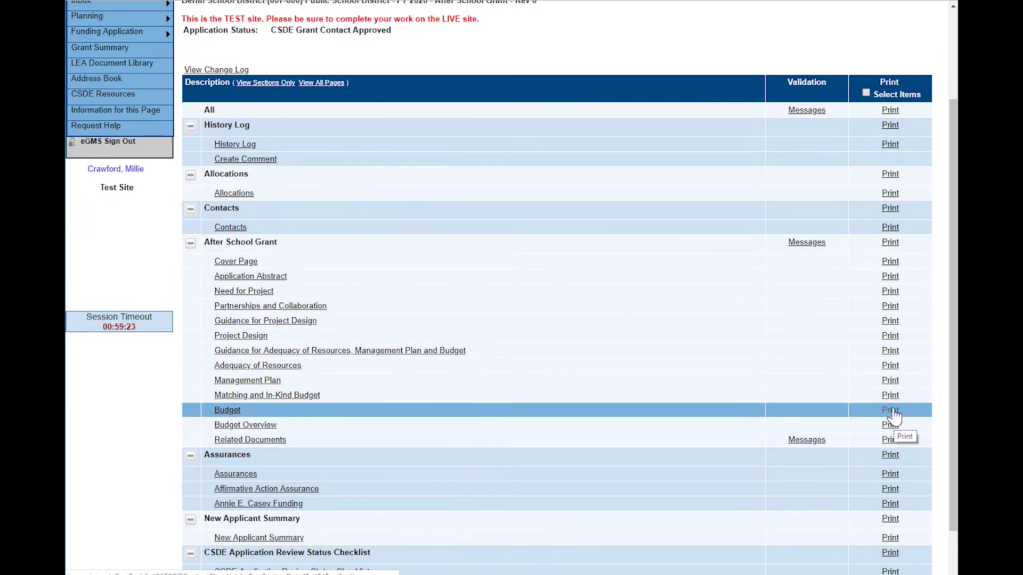
left_click(866, 94)
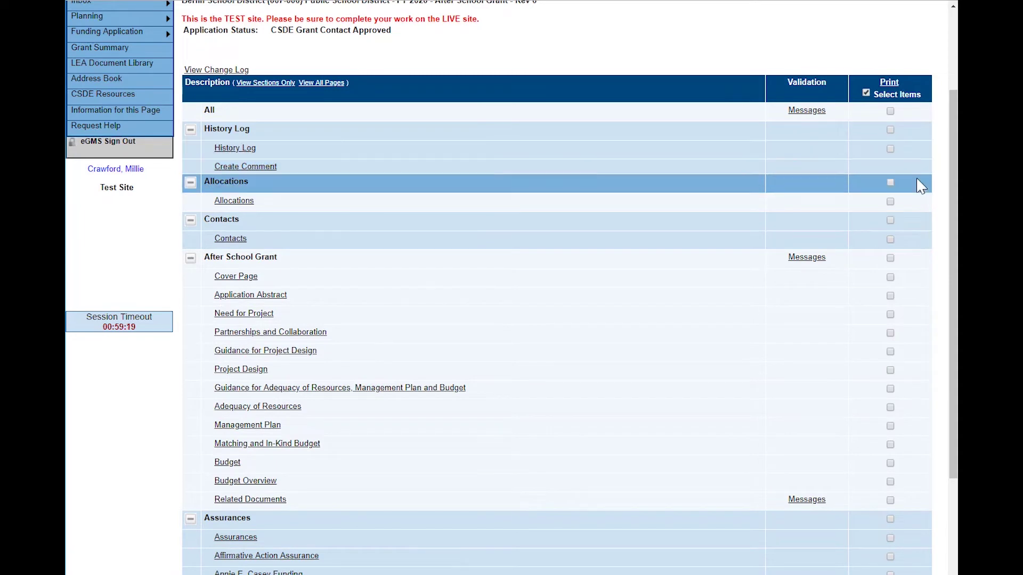
left_click(890, 277)
left_click(890, 315)
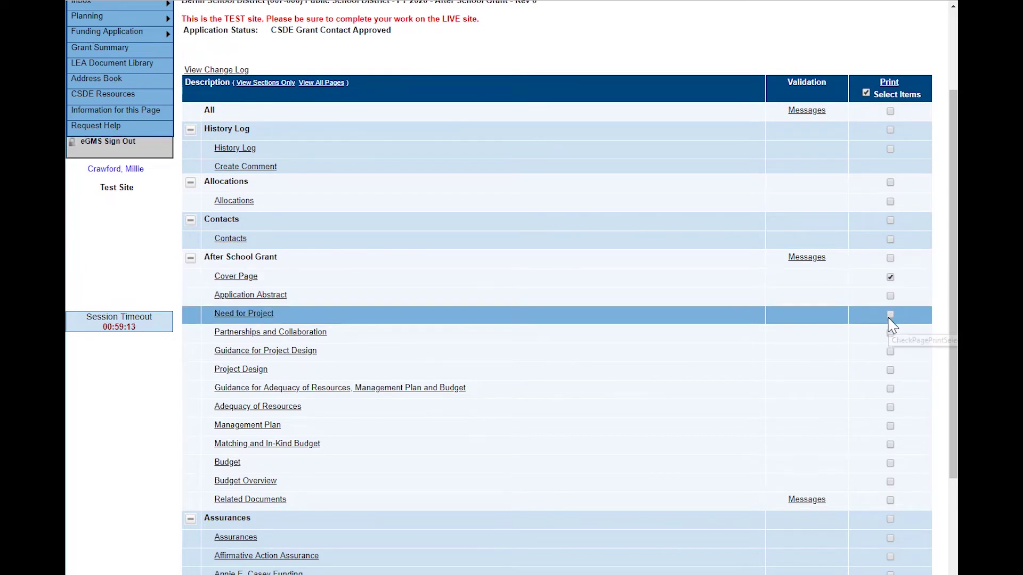
left_click(890, 463)
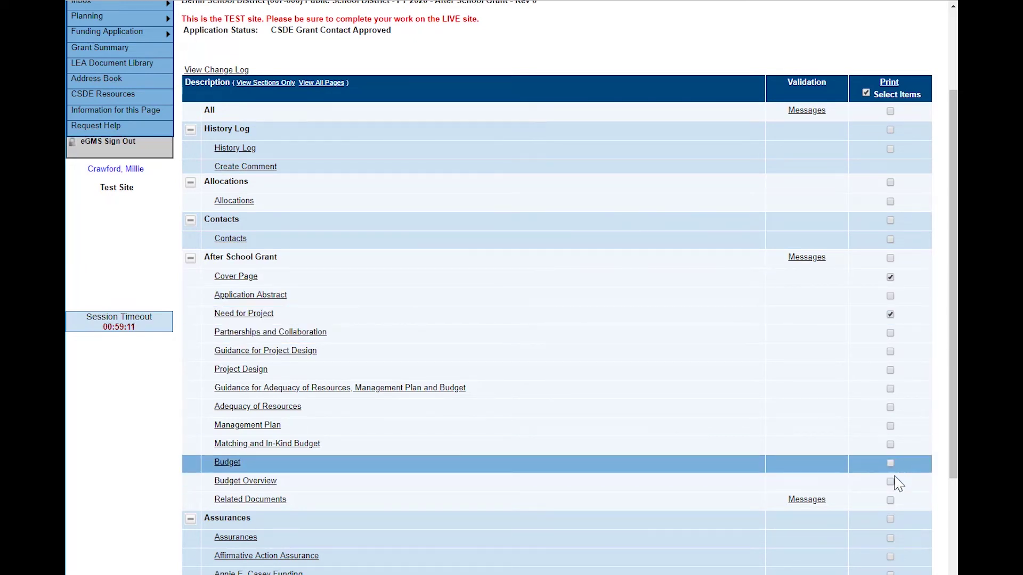
left_click(890, 481)
left_click(890, 371)
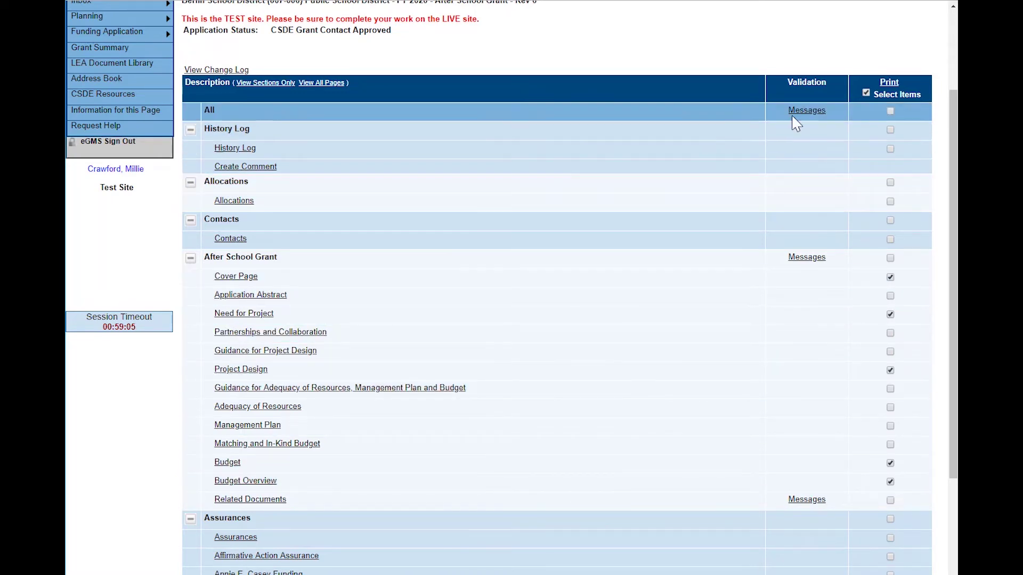
- Generate the print document for the selected application pages and download the PDF
left_click(897, 95)
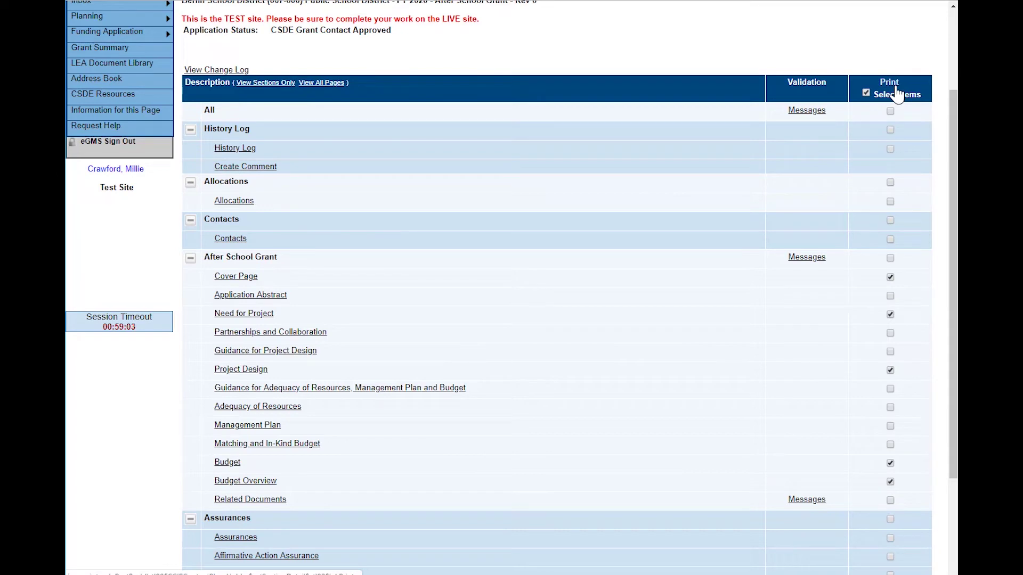
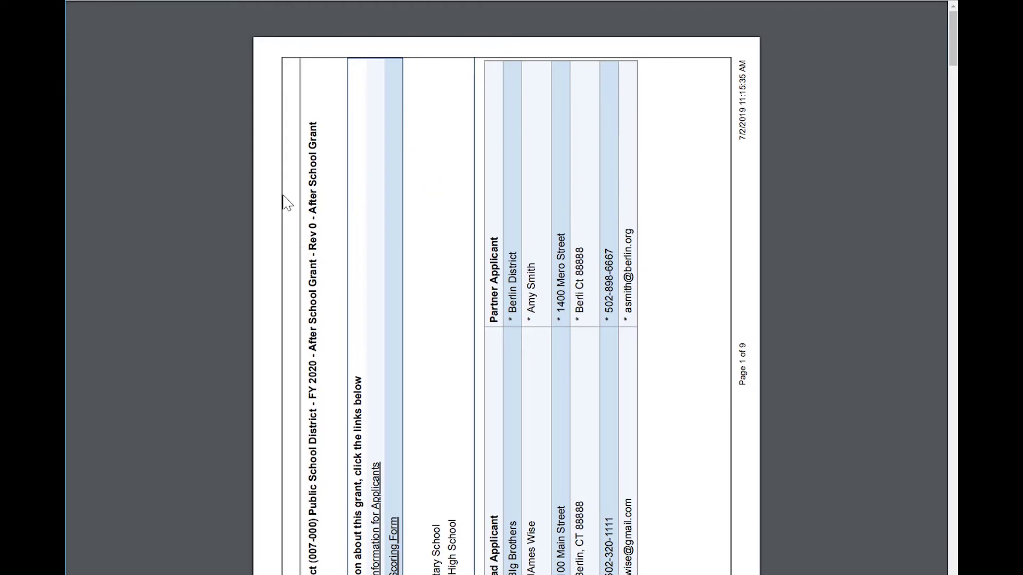
mouse_move(903, 64)
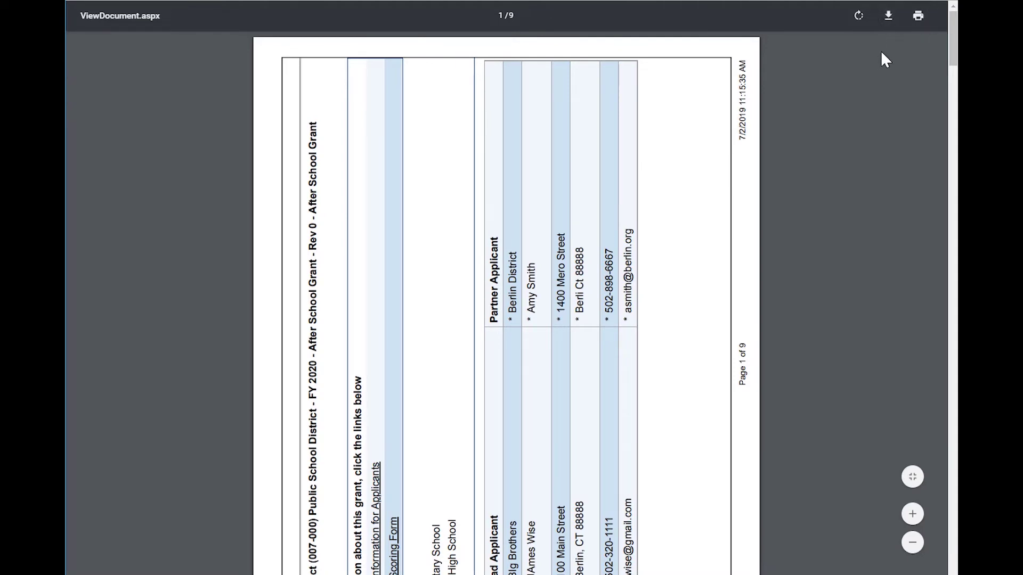
left_click(889, 18)
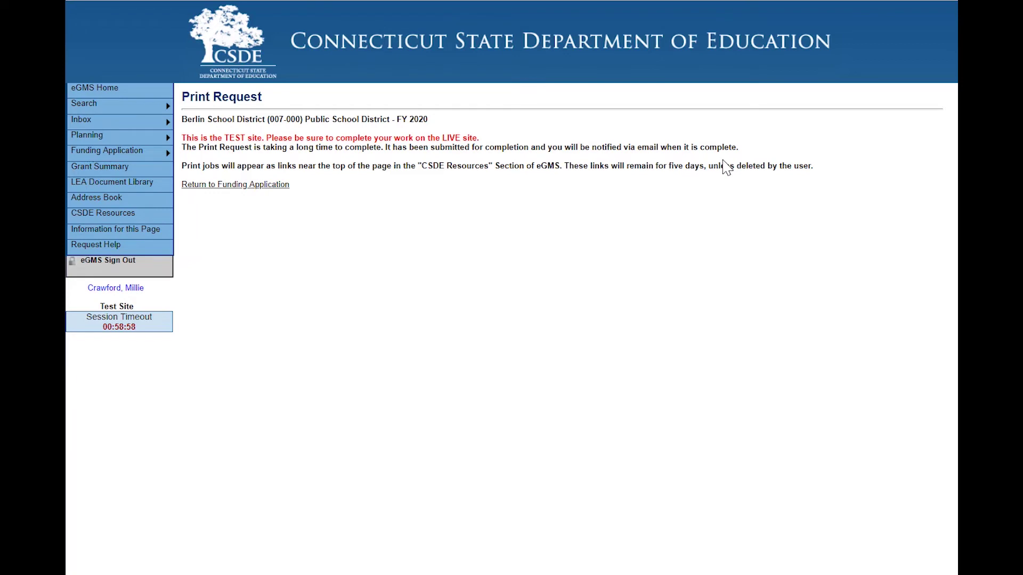
- Open the After School Grant.pdf print request from the CSDE Resources page
mouse_move(142, 124)
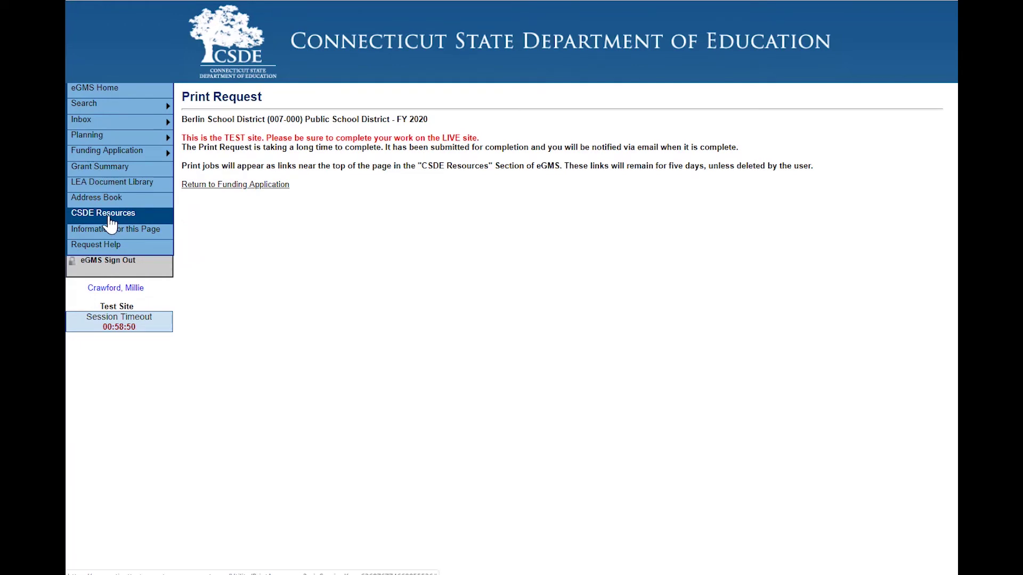
left_click(110, 219)
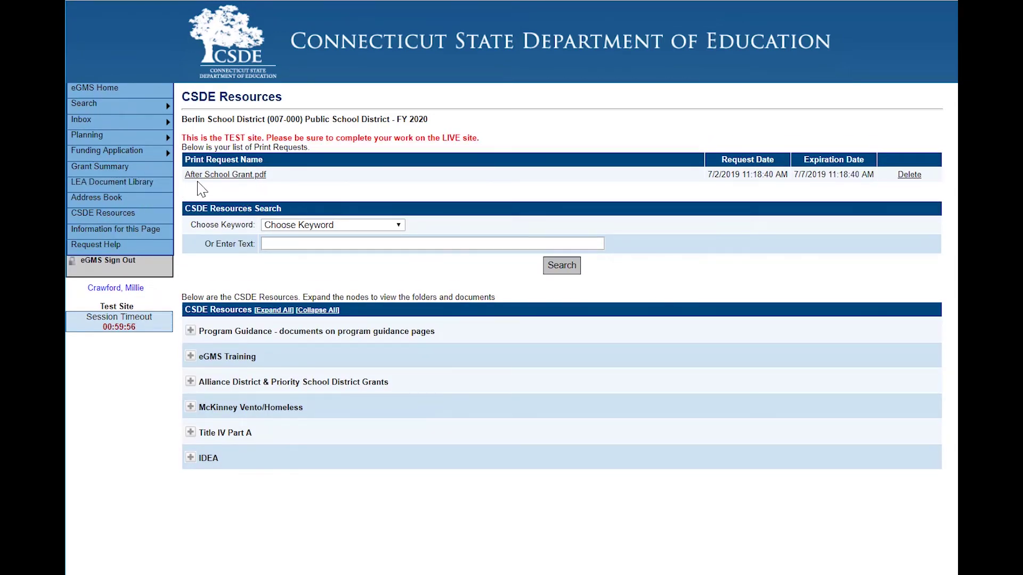
left_click(245, 175)
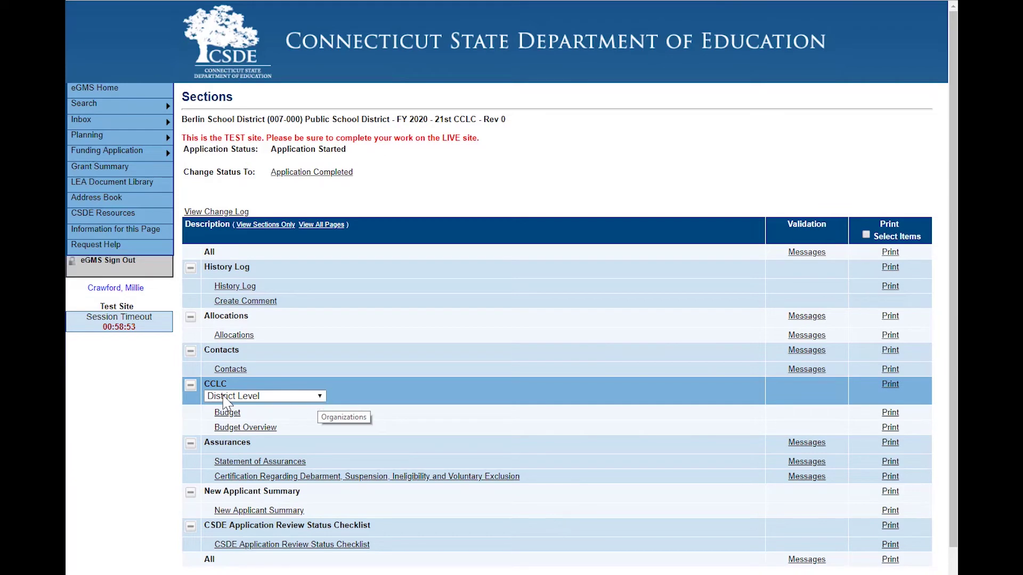
- Add a grant application named ABC Centers to the CCLC section of the 21st CCLC application and save it
left_click(320, 397)
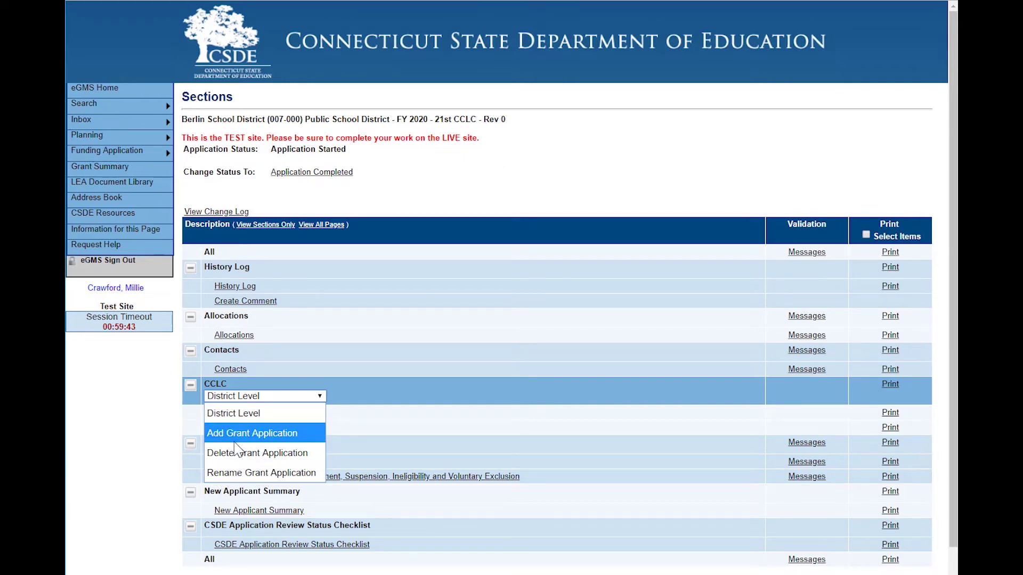
left_click(265, 438)
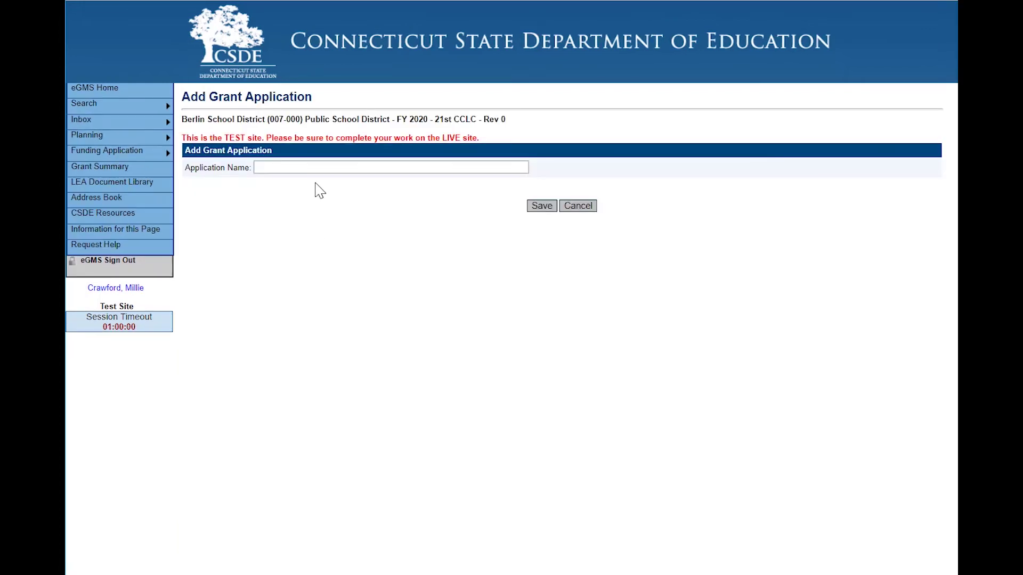
left_click(308, 167)
type("A")
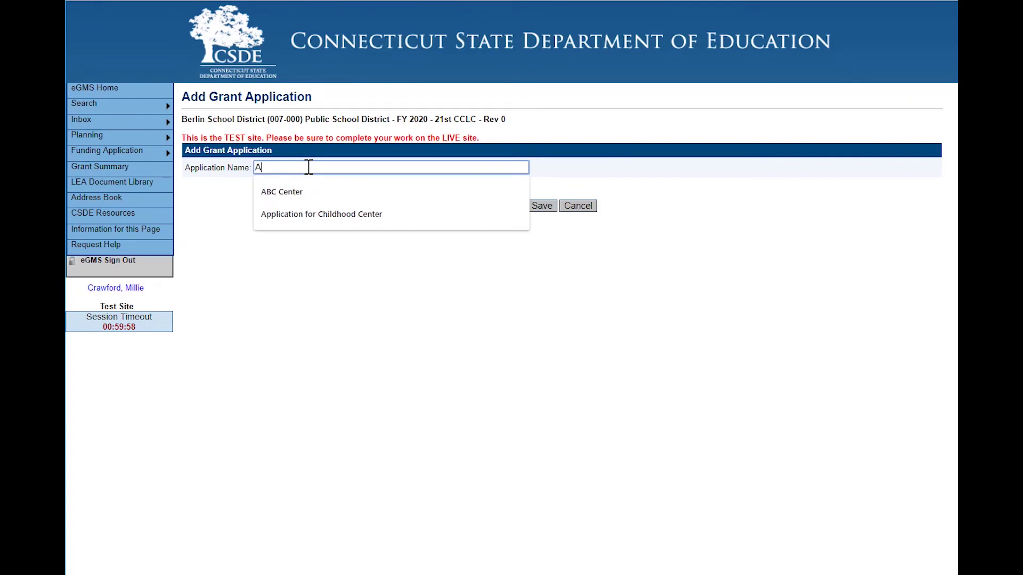
type("BC Cent")
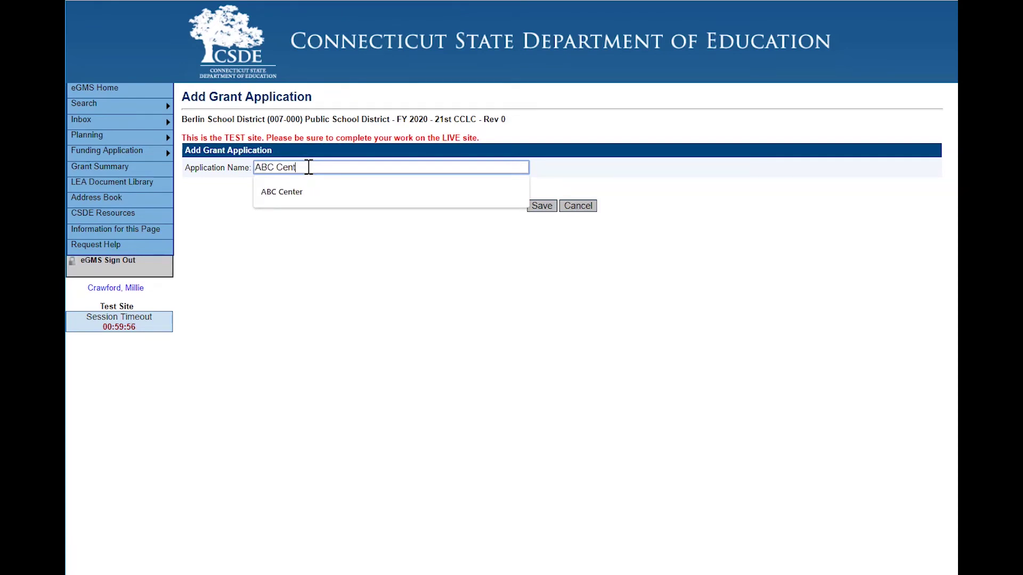
type("ers")
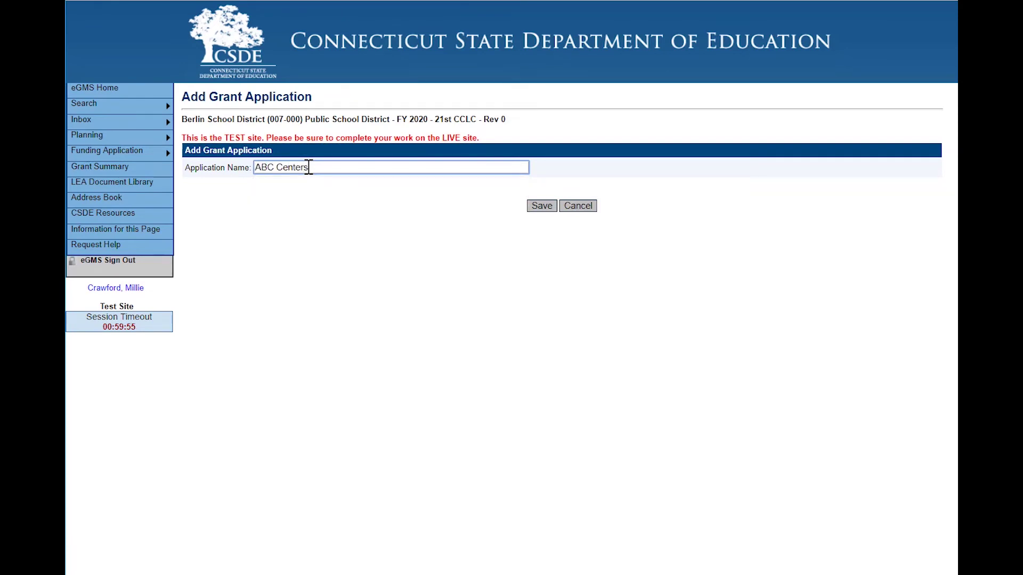
left_click(554, 207)
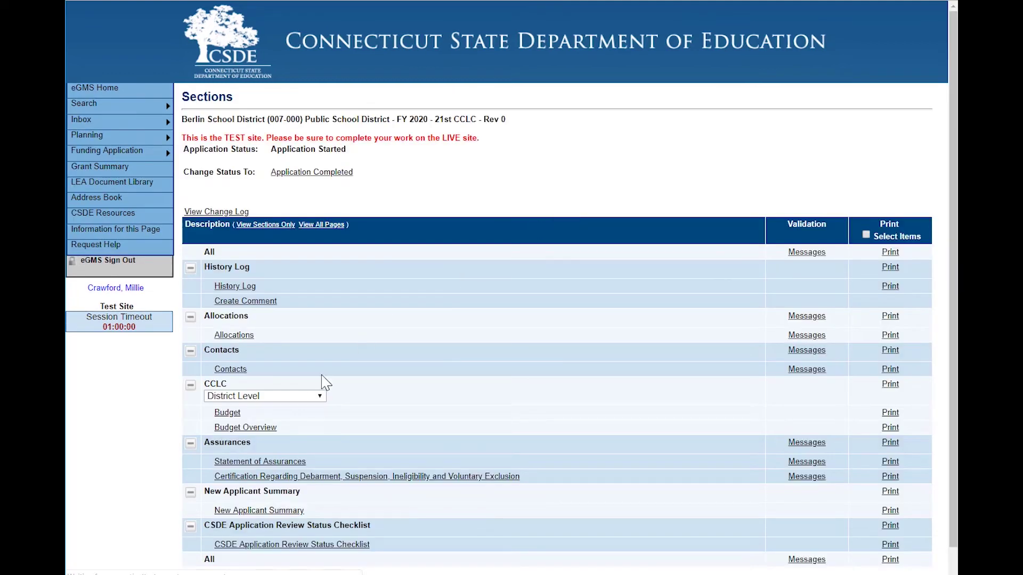
- Switch the CCLC section to the ABC Centers application and open its Cover Page
left_click(269, 398)
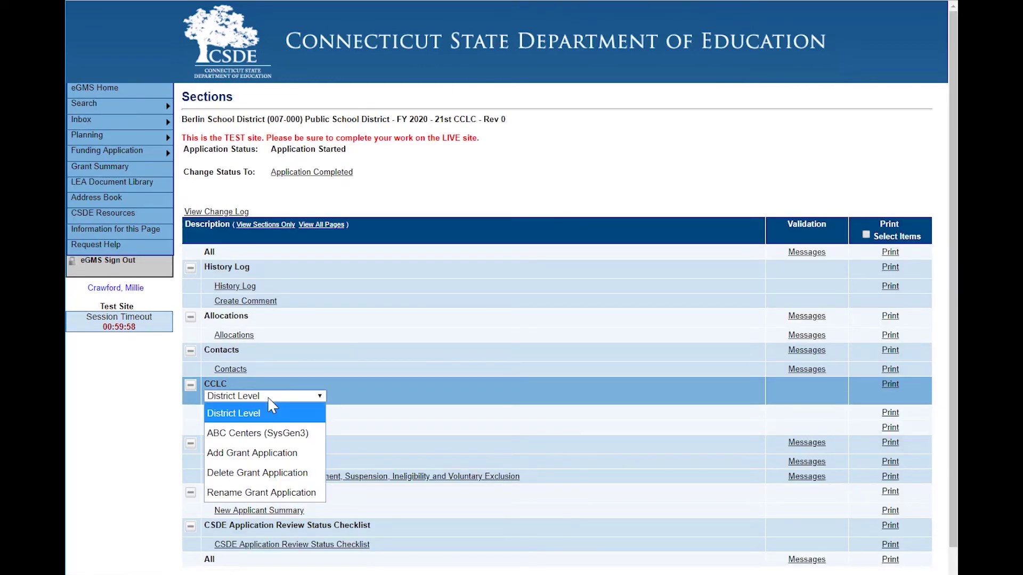
left_click(240, 436)
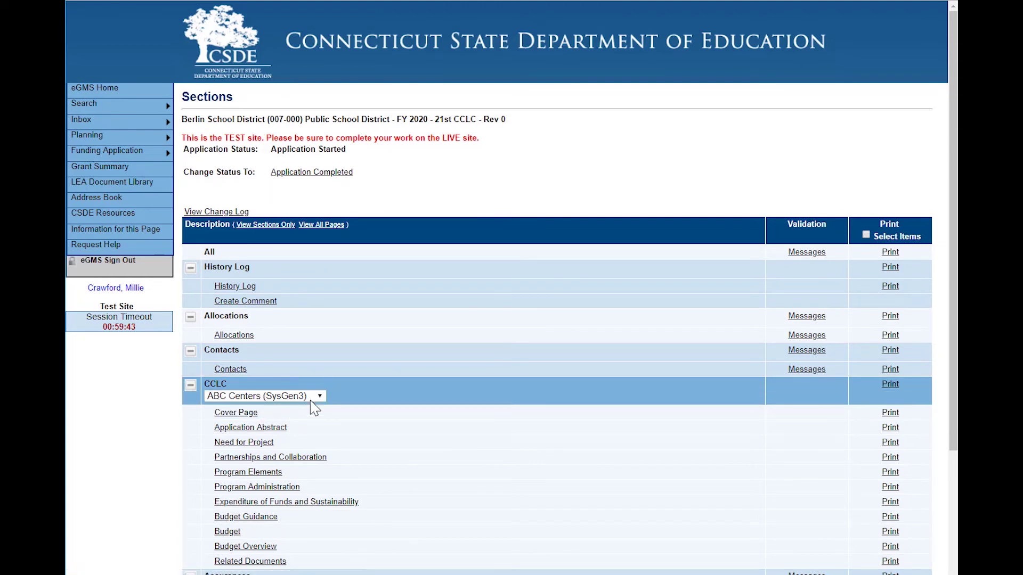
left_click(237, 418)
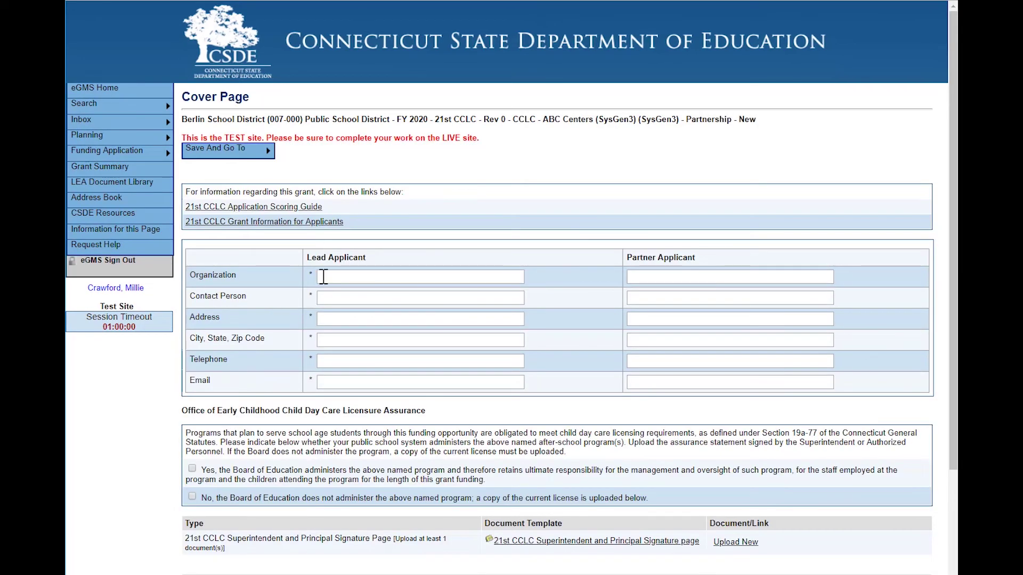
- Enter Berlin ABC Centers as the lead applicant organization on the Cover Page, save it and return to Sections
left_click(325, 277)
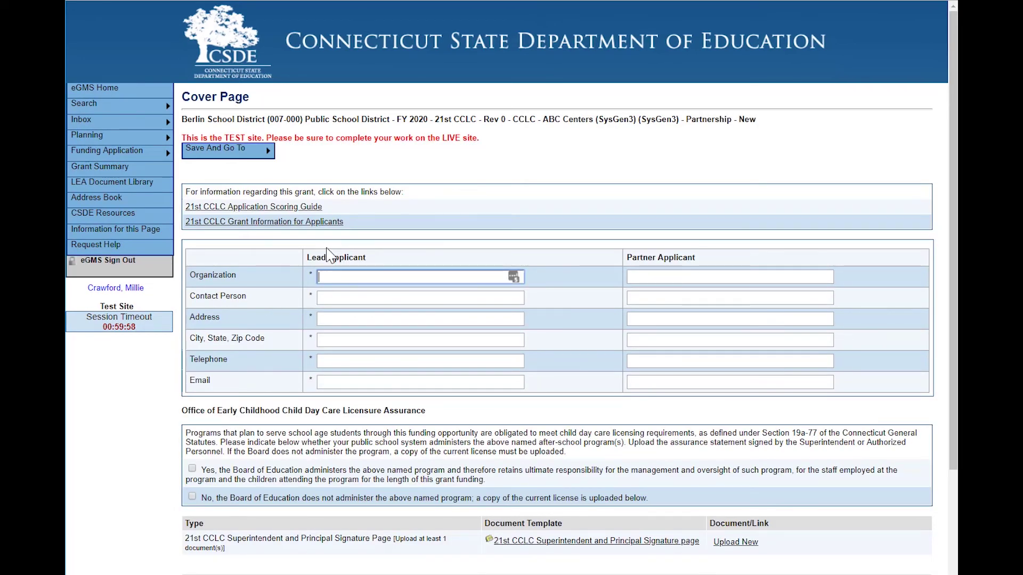
type("Berlin ABC Centers")
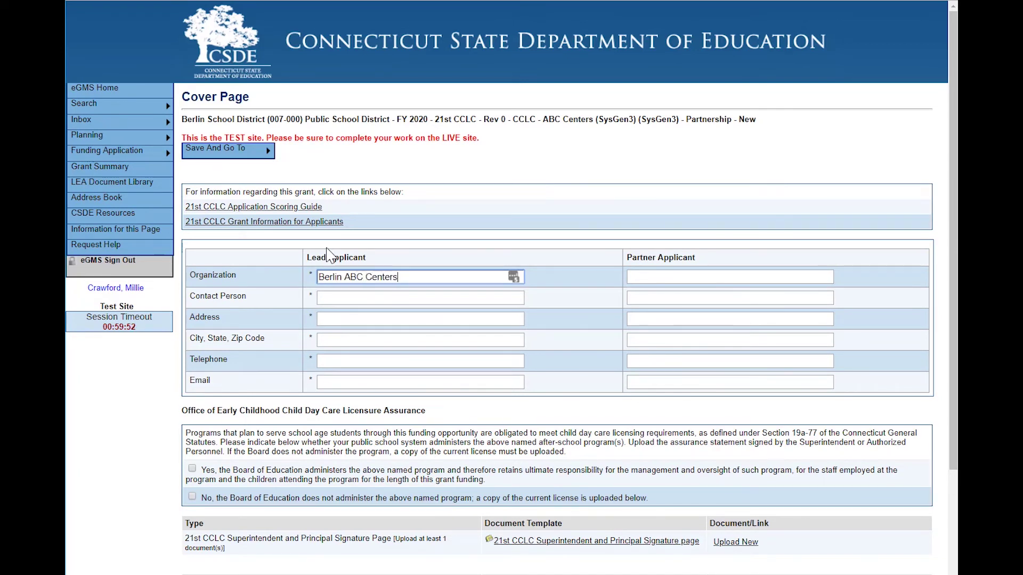
mouse_move(237, 151)
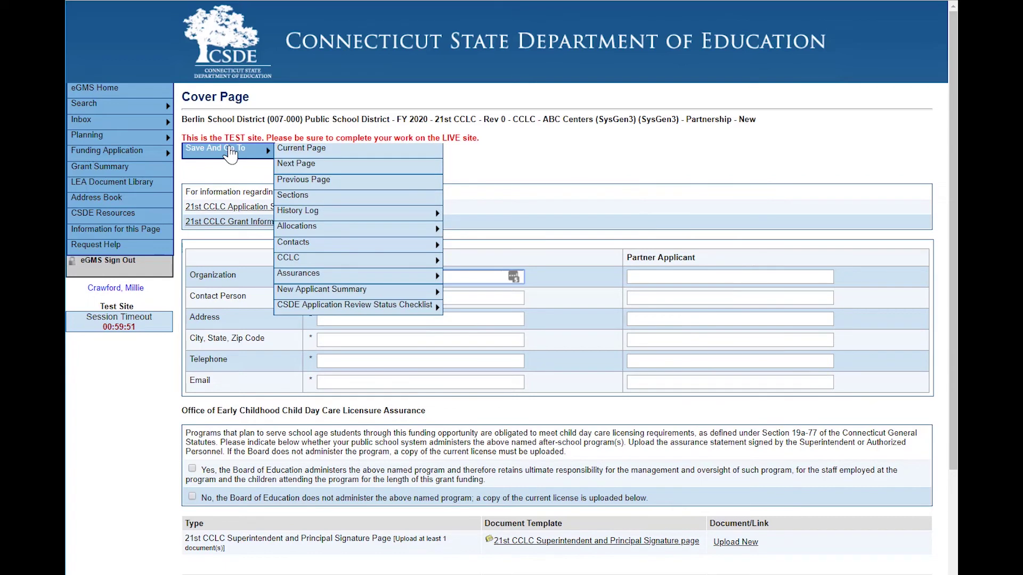
left_click(294, 165)
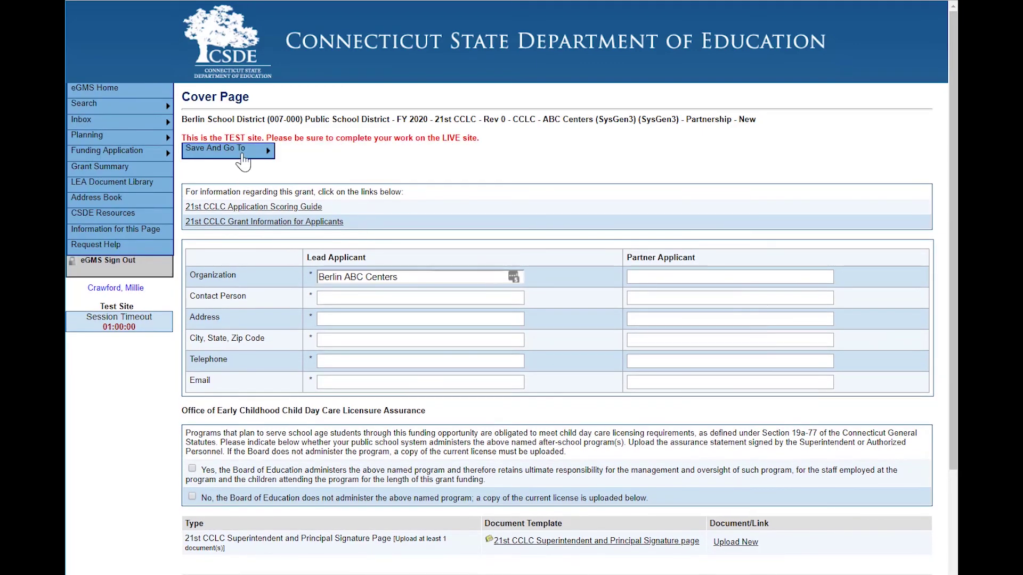
mouse_move(240, 152)
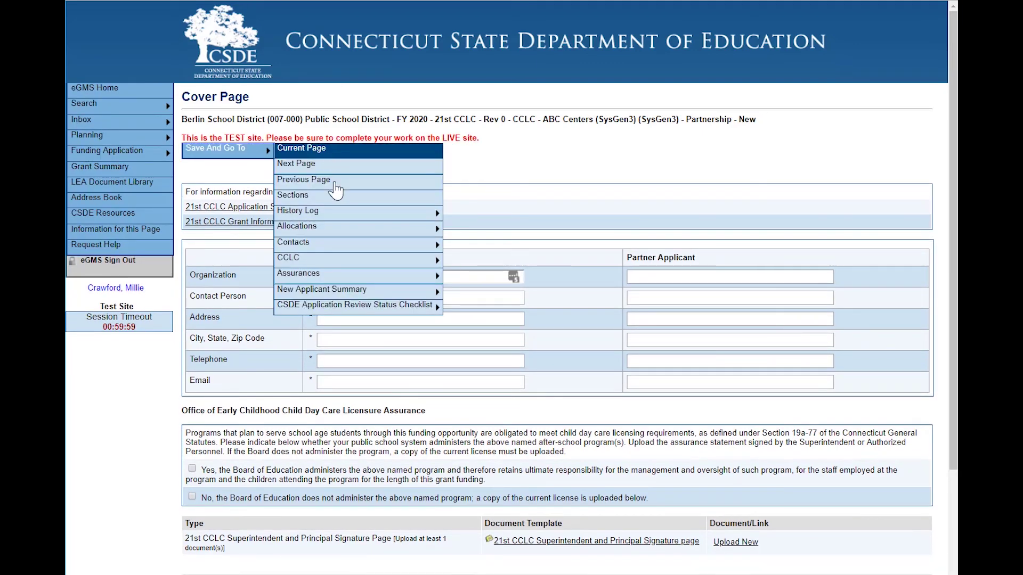
left_click(306, 196)
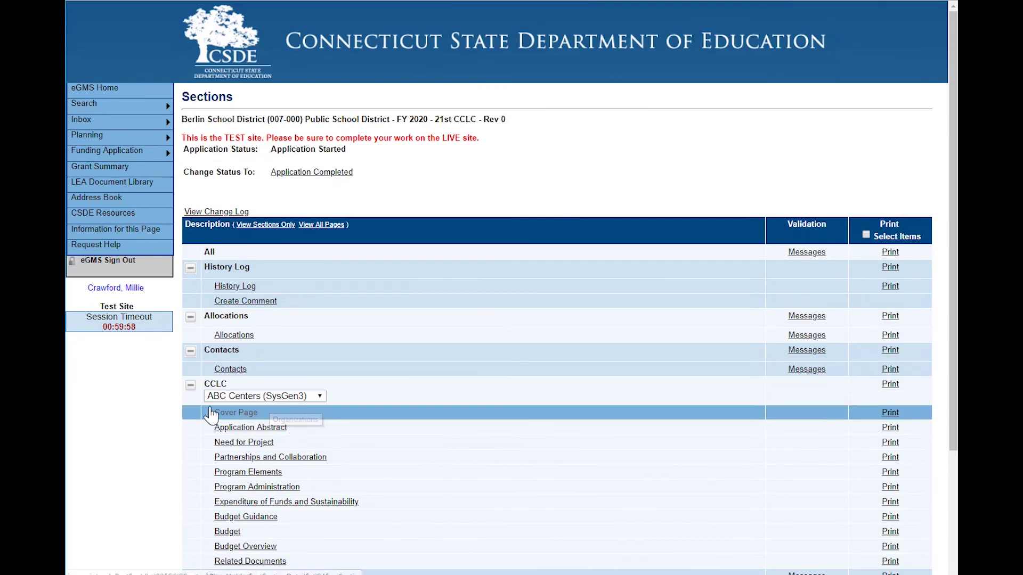
- Reopen the ABC Centers Cover Page to check the saved organization entry and return to Sections
left_click(244, 419)
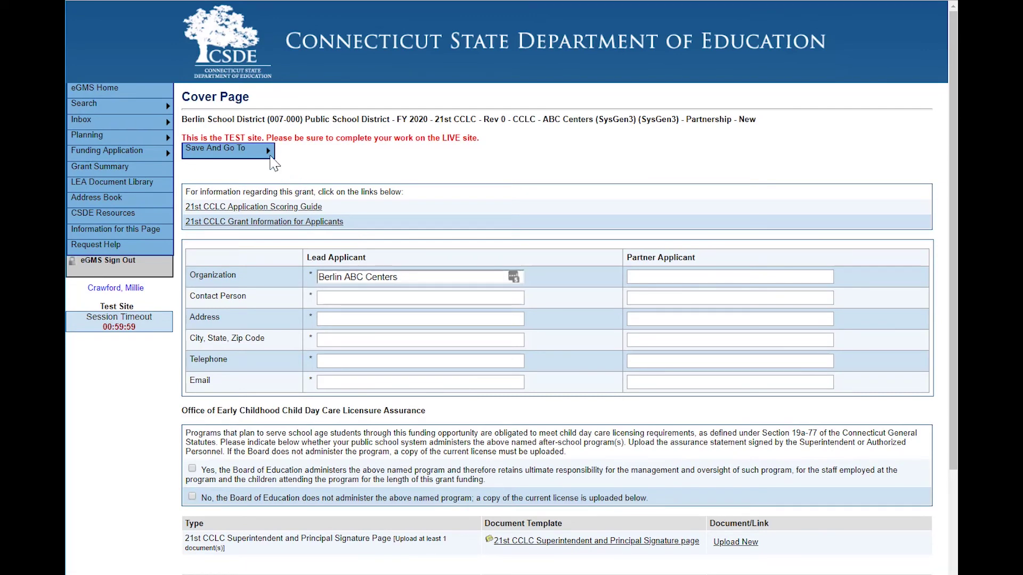
mouse_move(271, 158)
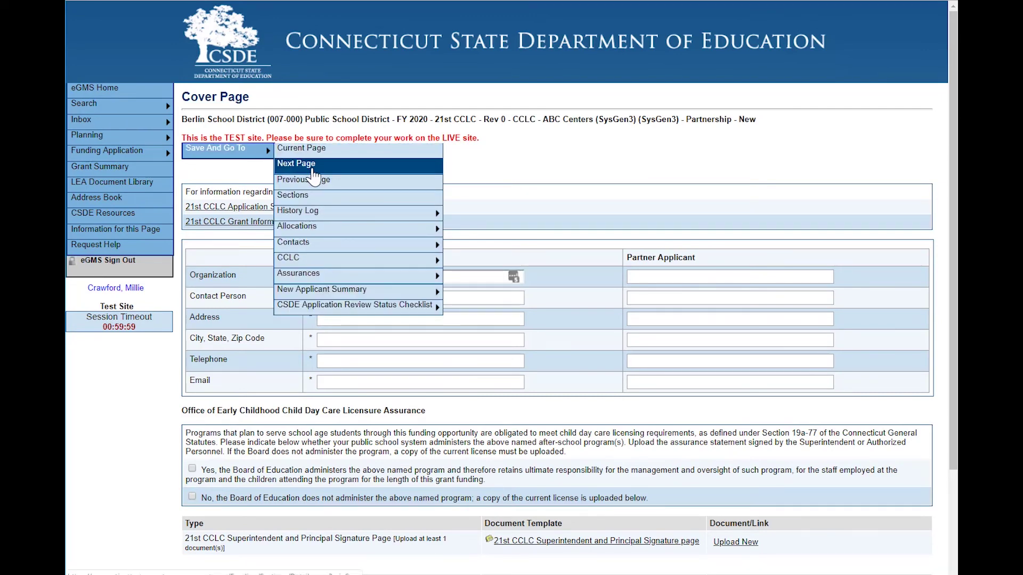
left_click(295, 201)
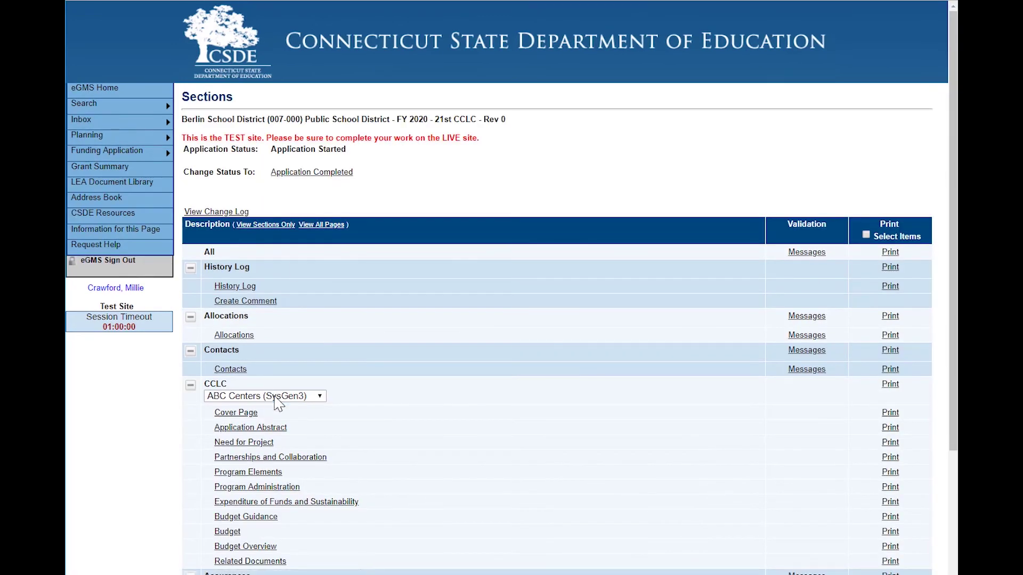
- Add a second grant application named XYZ Centers to the CCLC section and save it
left_click(275, 399)
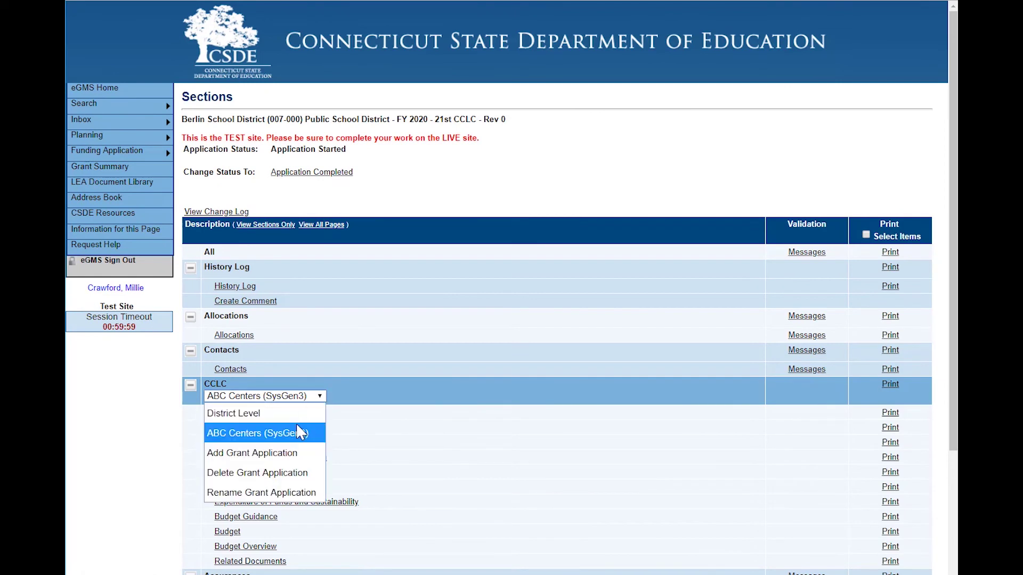
left_click(288, 454)
left_click(261, 163)
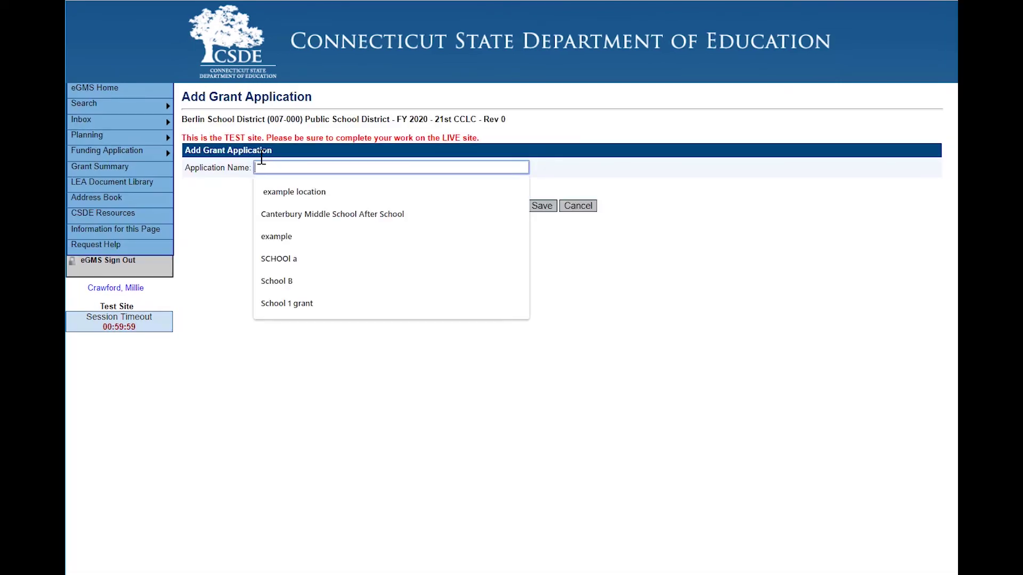
type("XYZ C")
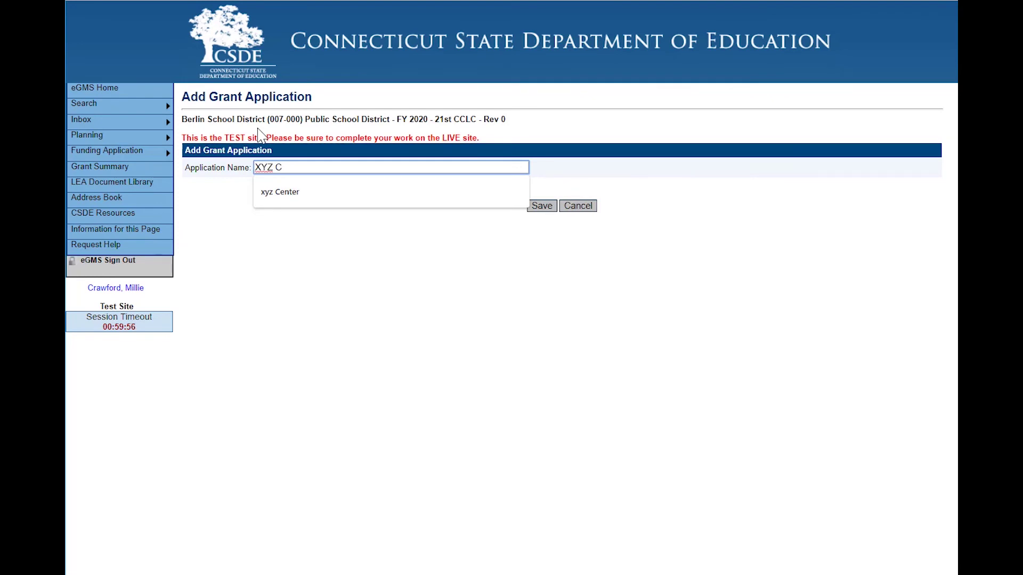
type("entere")
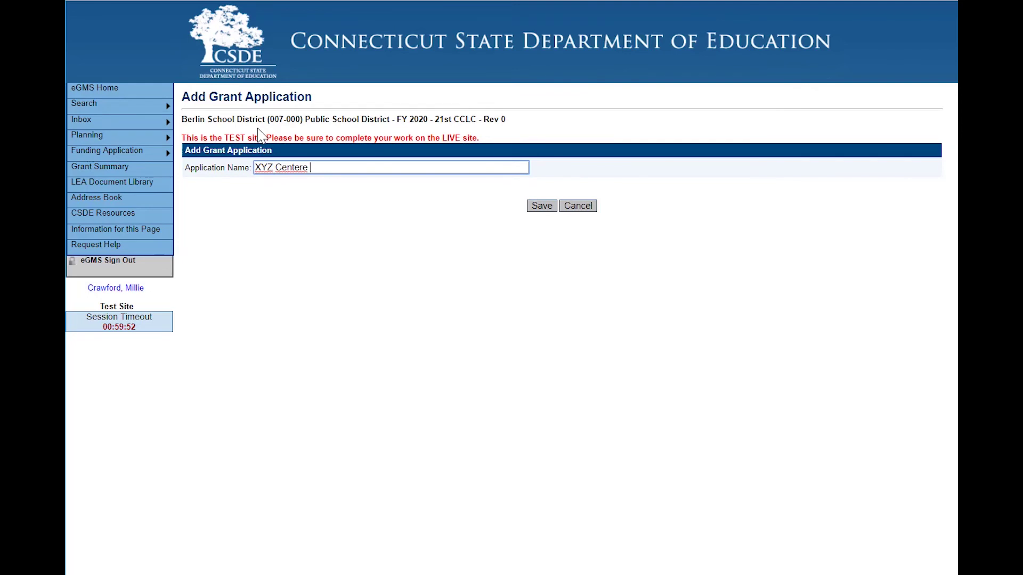
key("BackSpace")
key("BackSpace")
type("s")
left_click(552, 209)
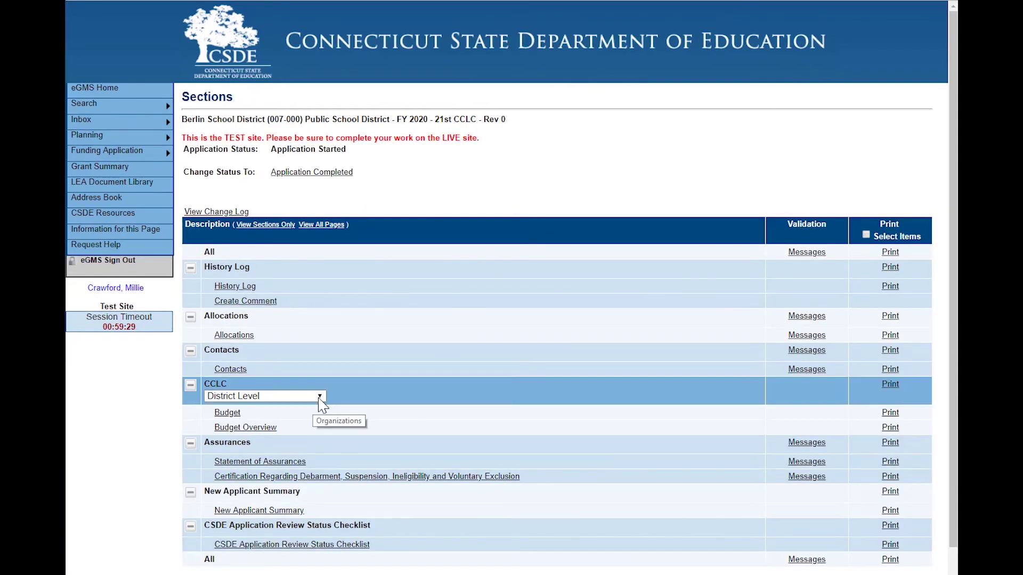
- Switch the CCLC section to the XYZ Centers application and open its Cover Page
left_click(319, 397)
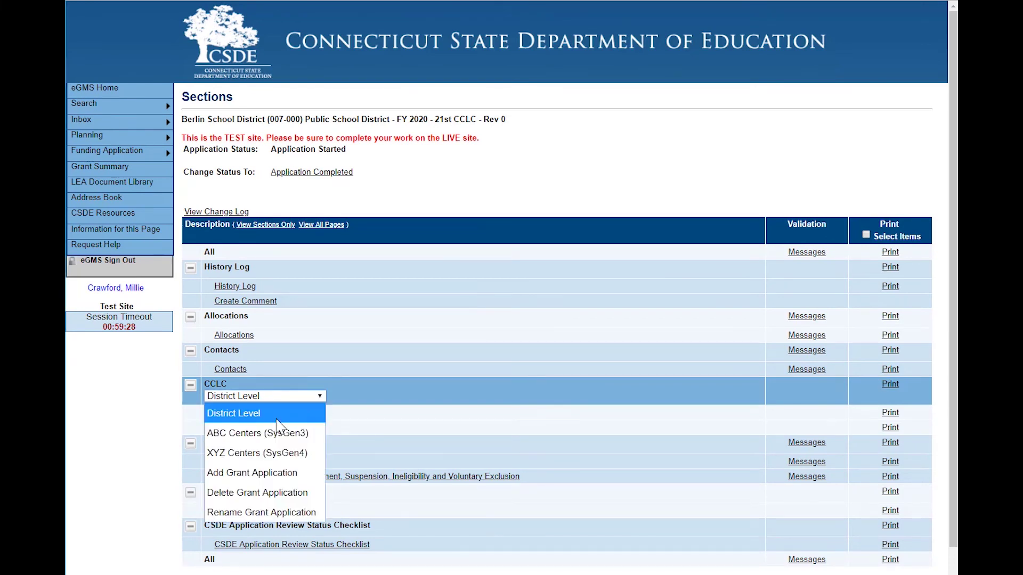
left_click(233, 460)
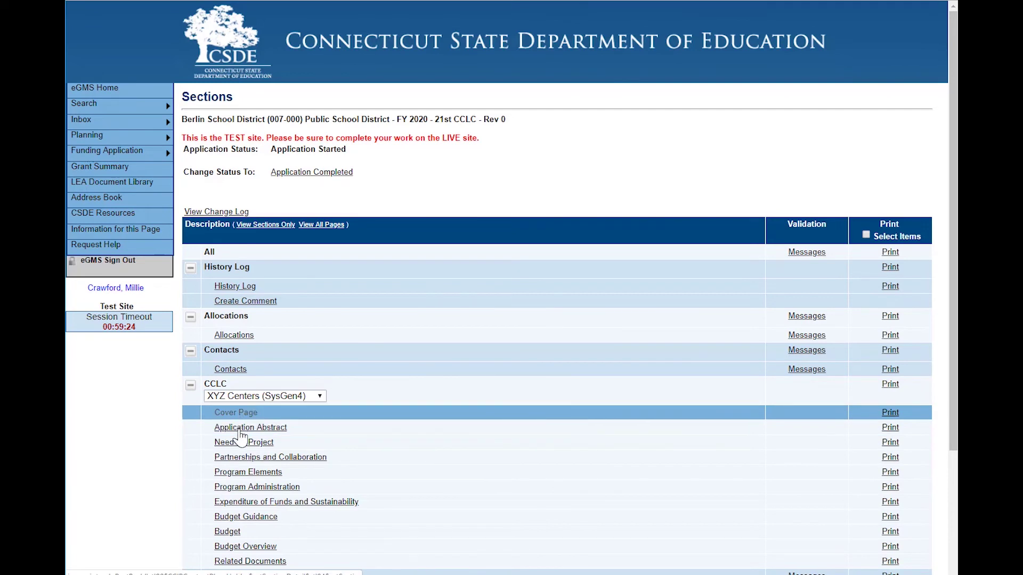
left_click(224, 413)
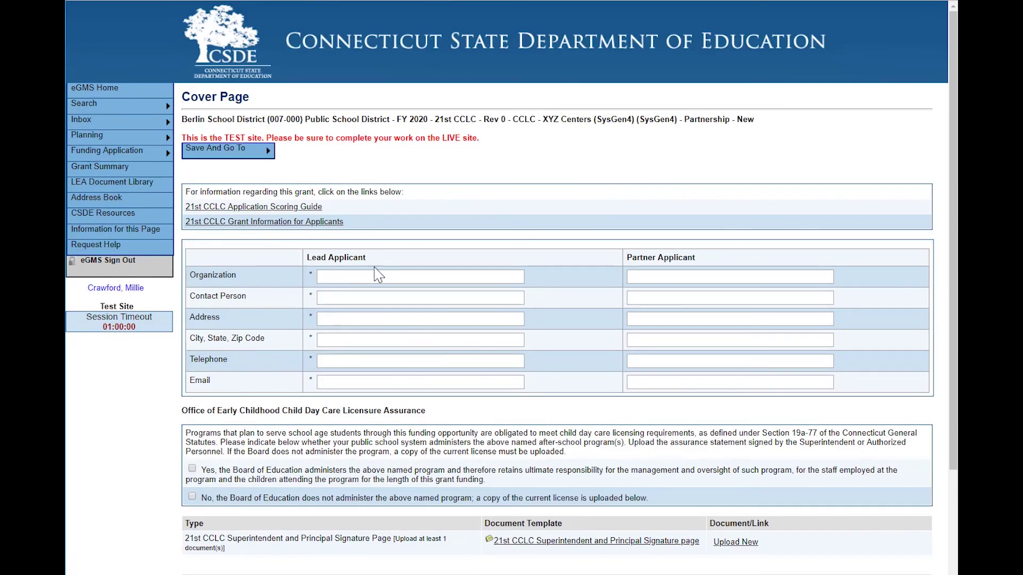
- Enter XYZ centers as the lead applicant organization on the Cover Page, save it and go to Sections
left_click(378, 275)
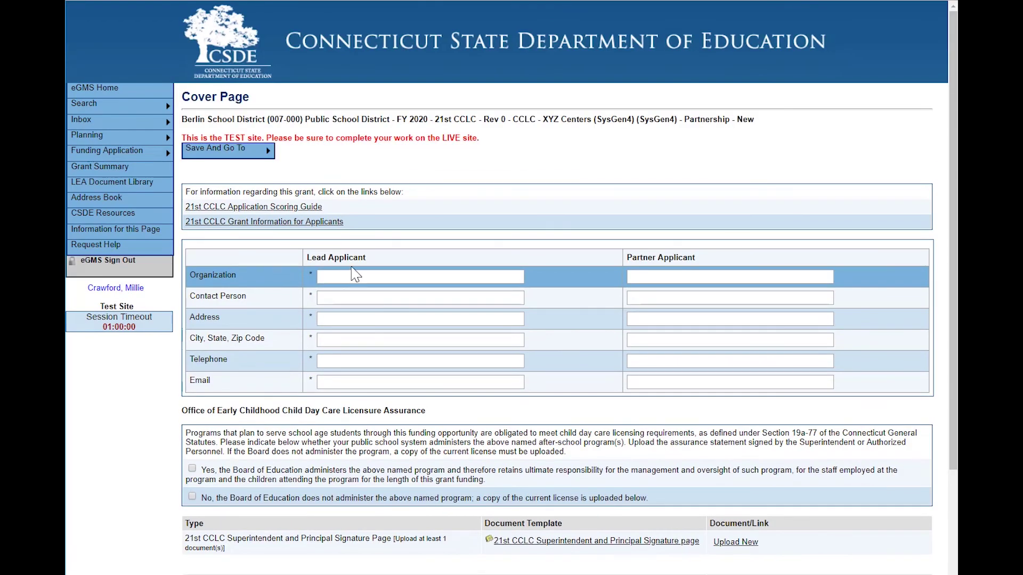
left_click(357, 270)
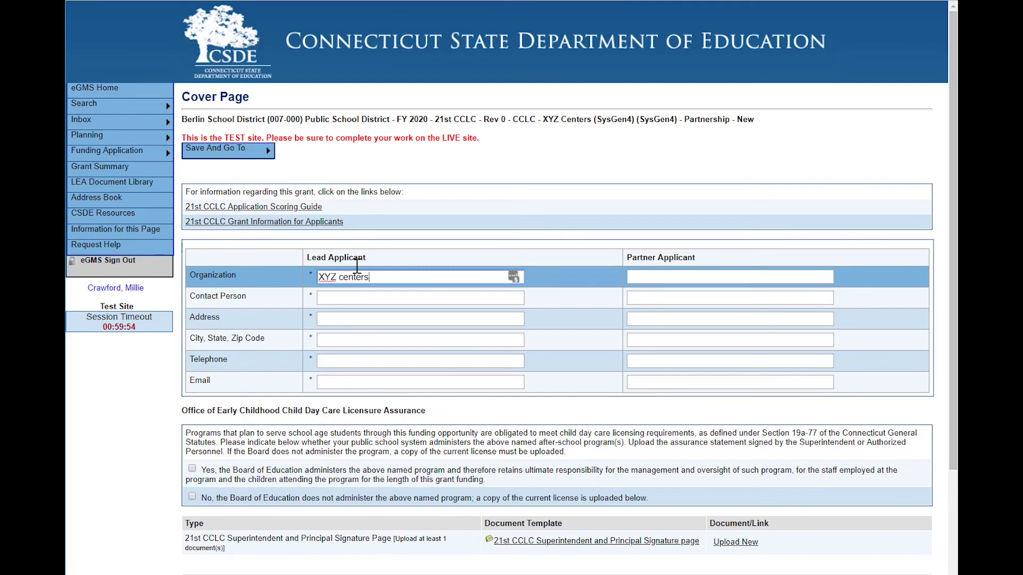
left_click(331, 124)
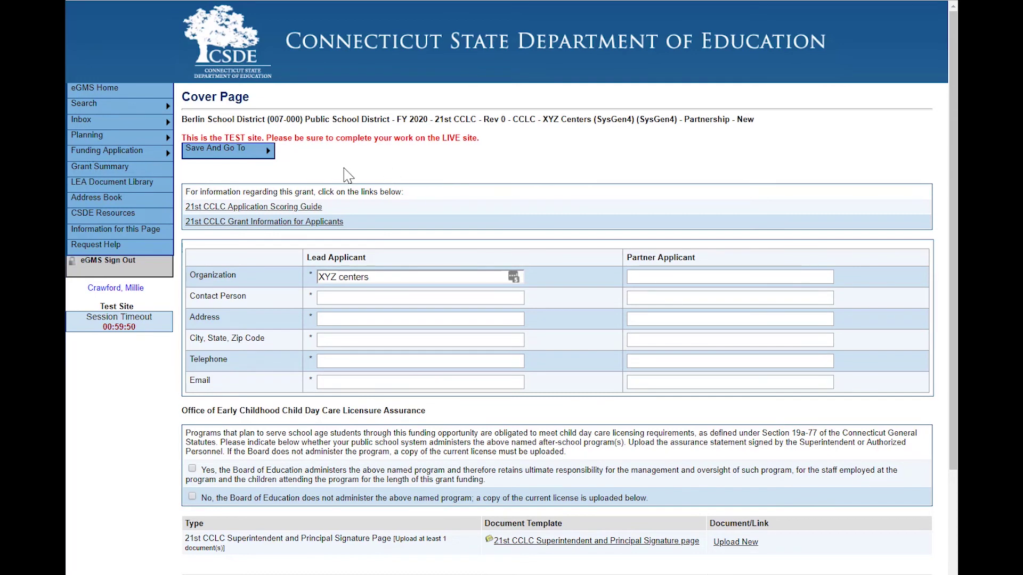
mouse_move(269, 158)
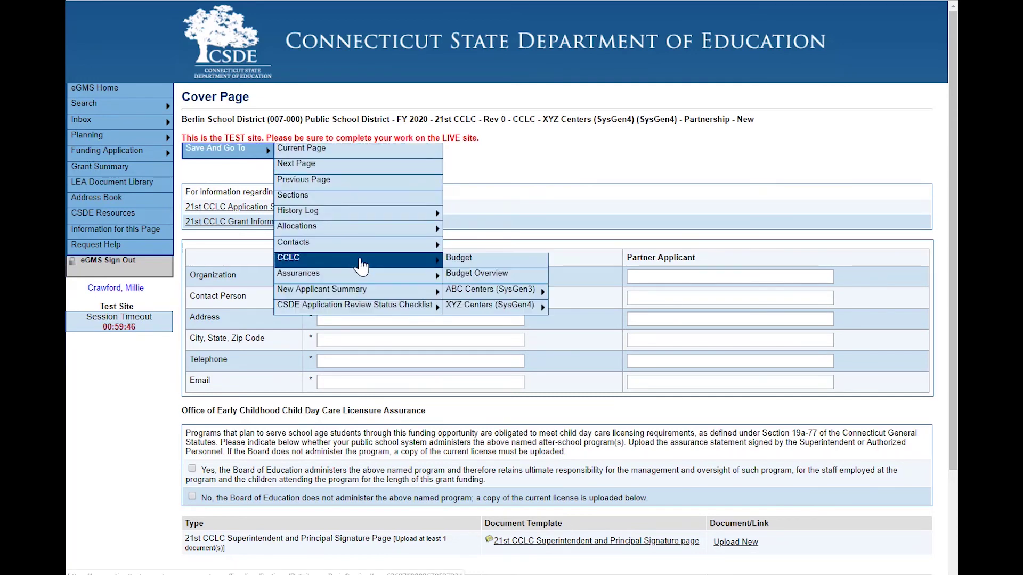
mouse_move(360, 279)
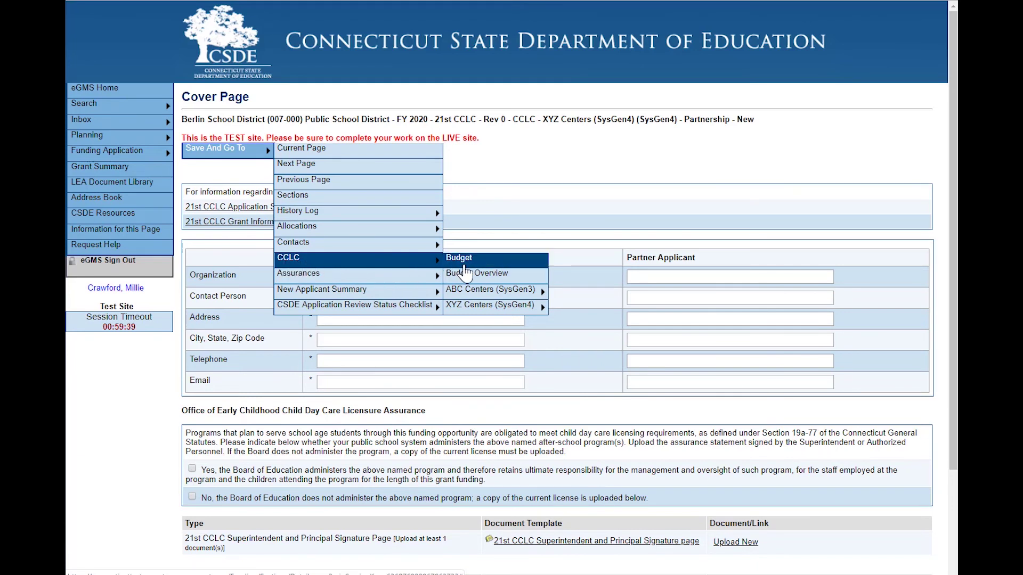
mouse_move(481, 299)
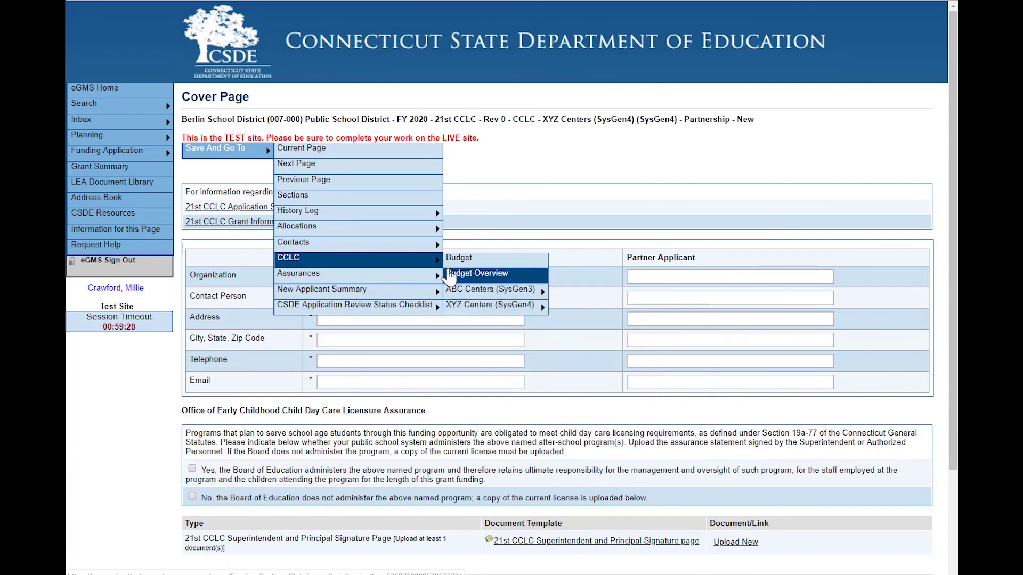
left_click(336, 195)
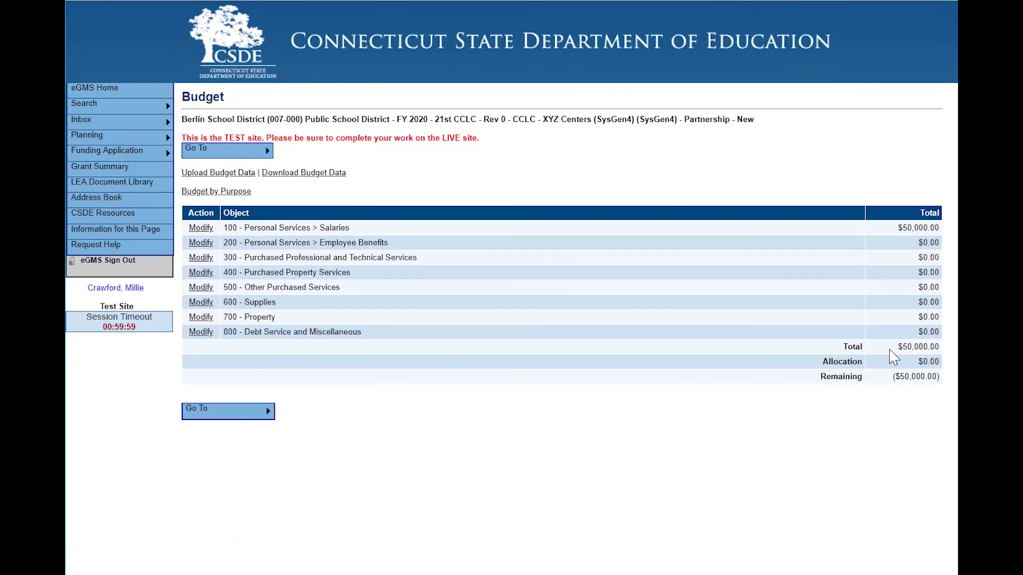
- Review the Budget pages of ABC Centers and XYZ Centers and the combined district-level CCLC budget
mouse_move(197, 150)
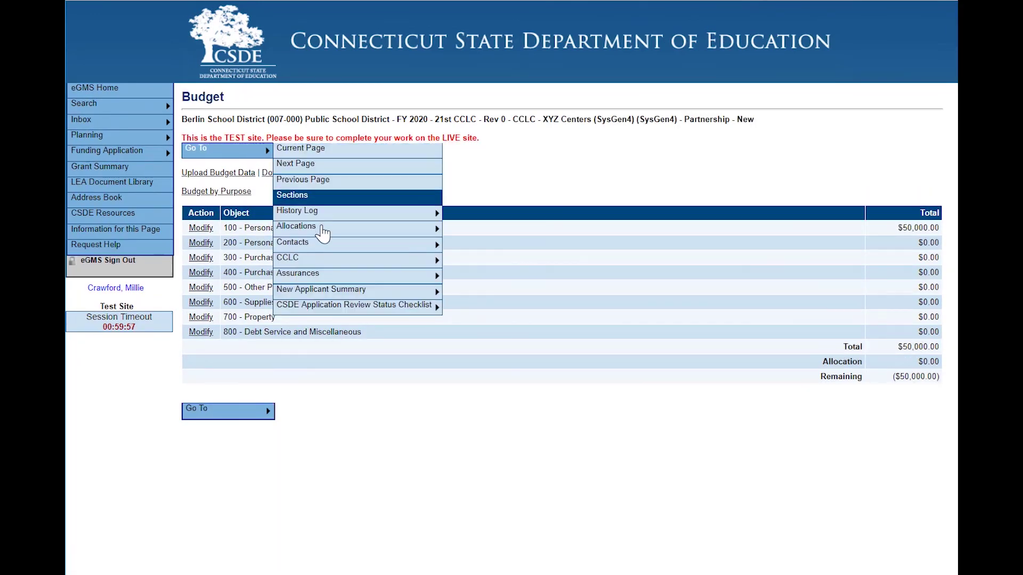
mouse_move(320, 261)
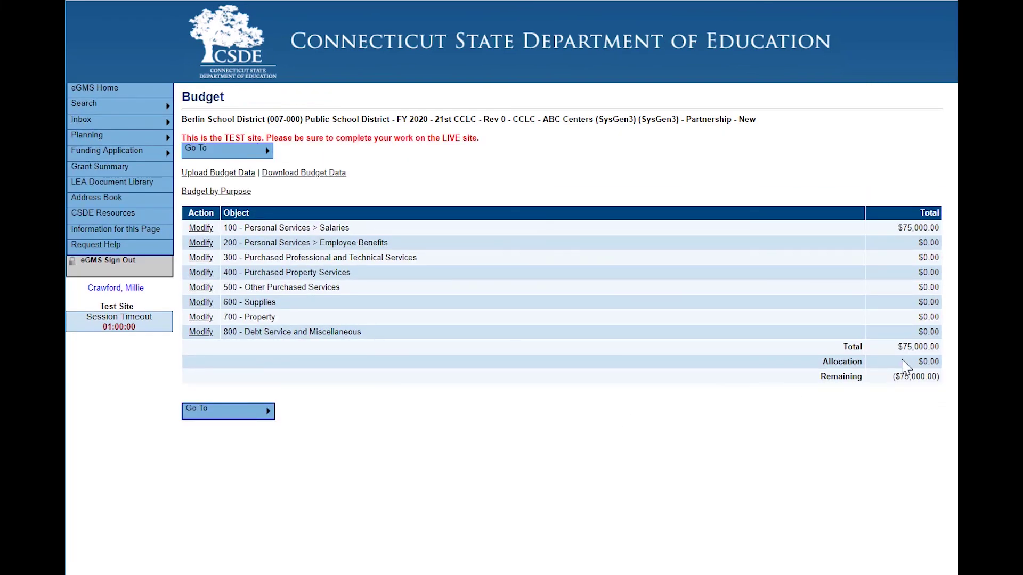
mouse_move(266, 155)
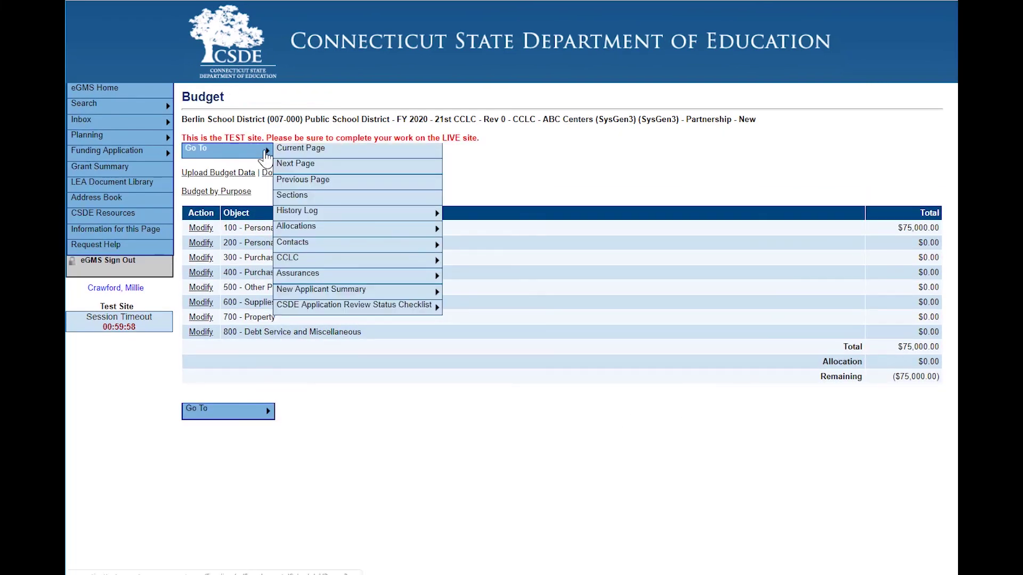
mouse_move(308, 260)
mouse_move(467, 296)
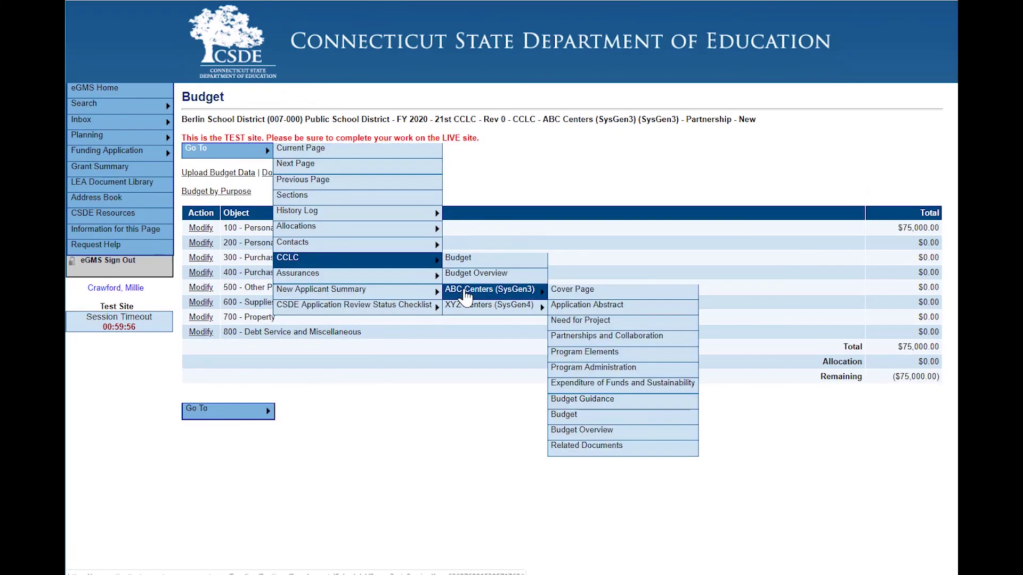
mouse_move(465, 314)
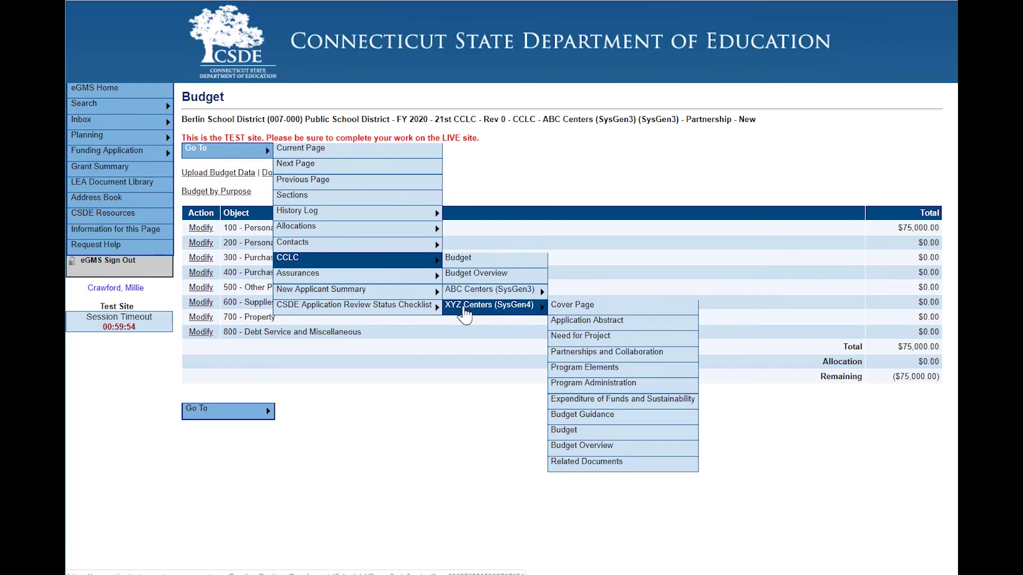
left_click(593, 430)
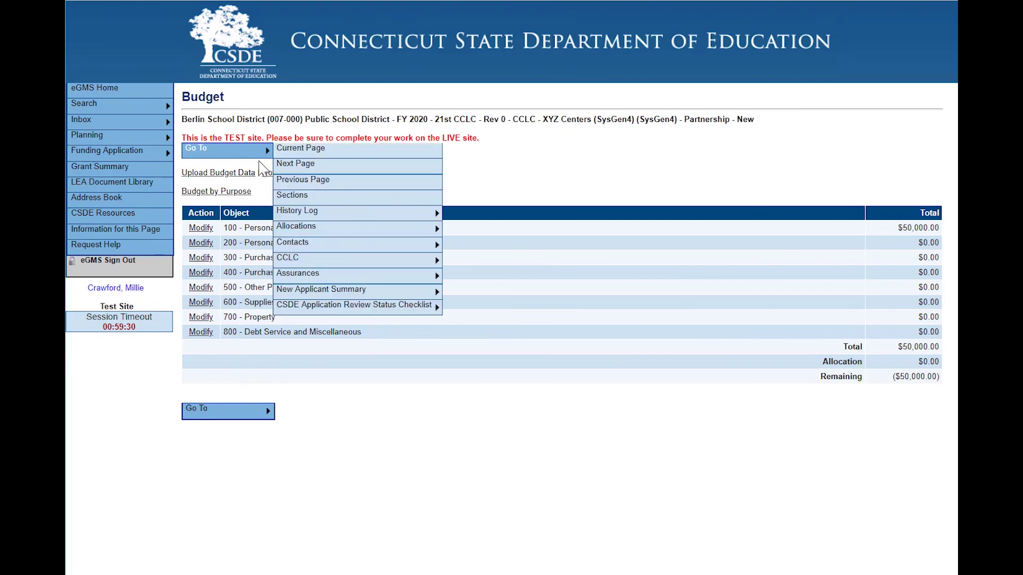
left_click(309, 261)
- Return to Sections and switch the CCLC section to District Level
mouse_move(258, 153)
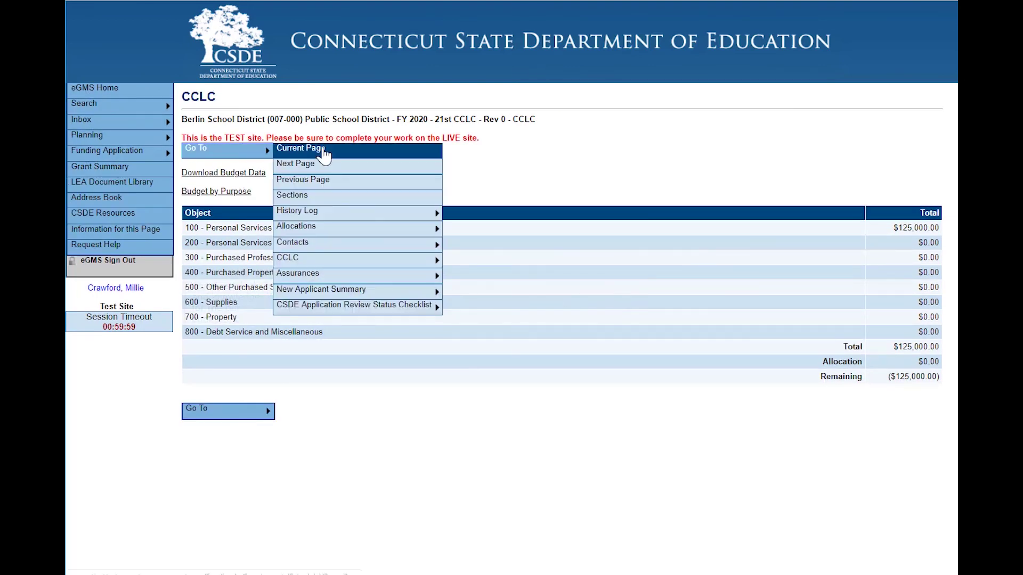
left_click(314, 197)
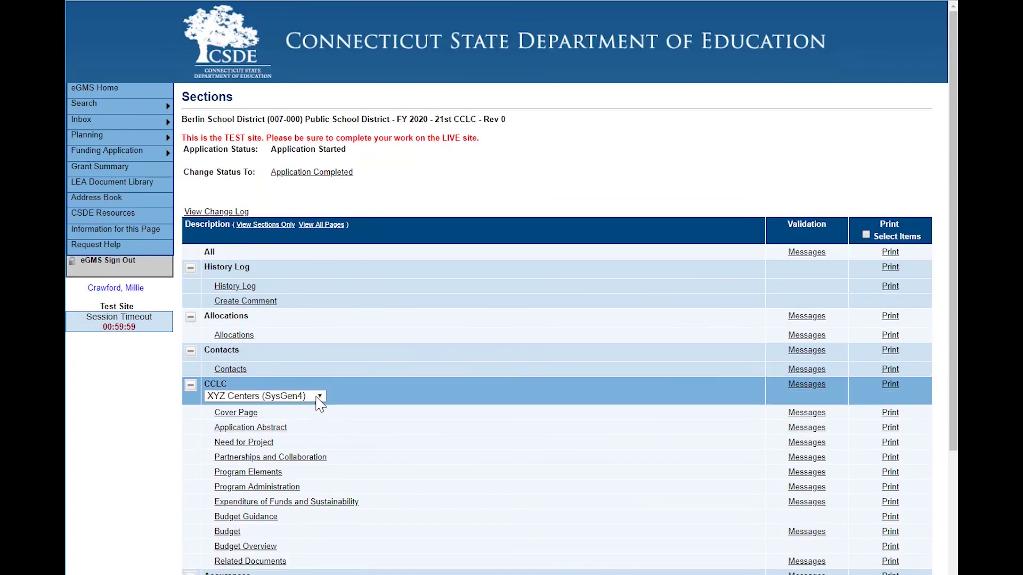
left_click(318, 398)
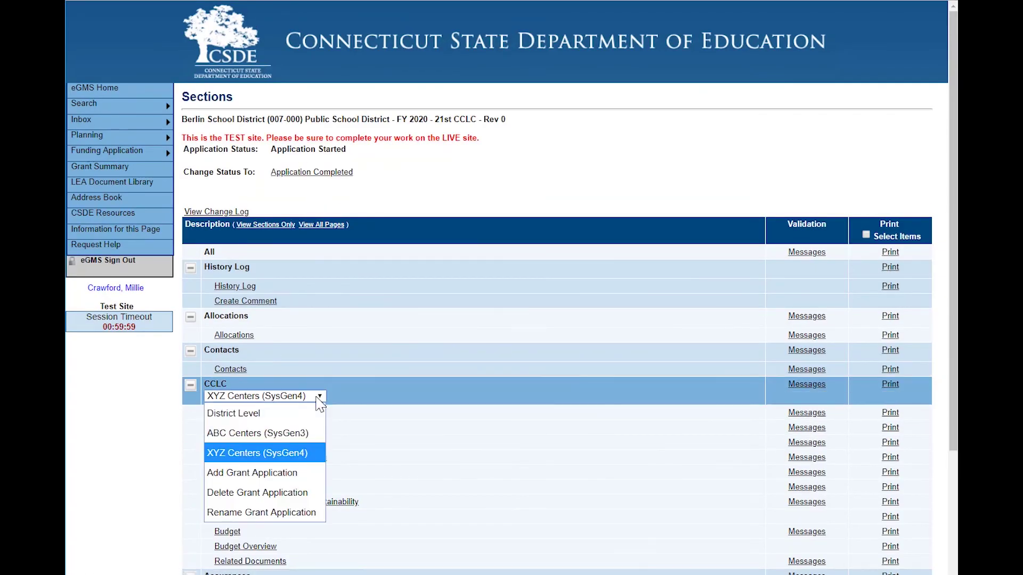
left_click(269, 413)
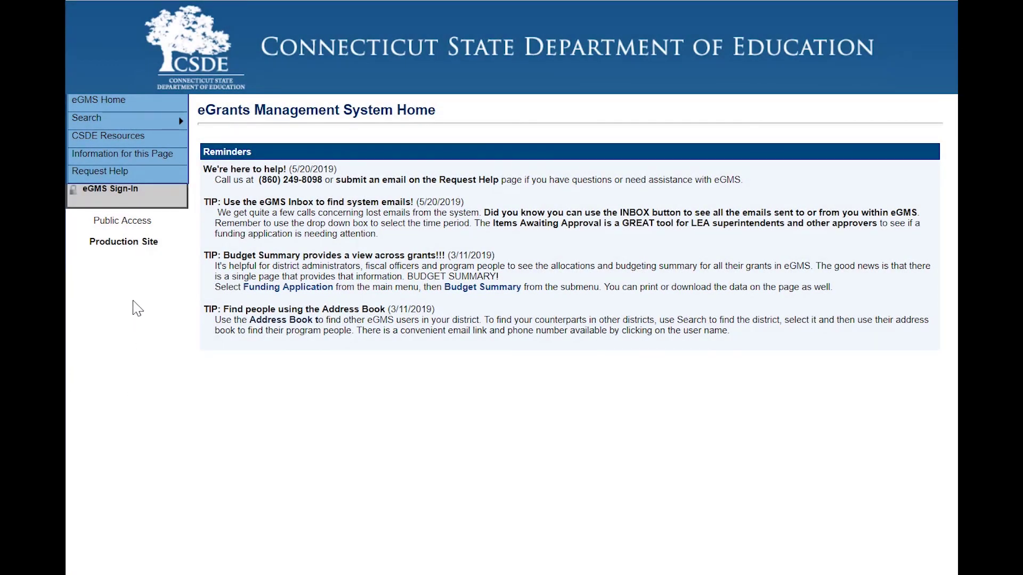
- Open the CSDE Resources page on the public Production Site
left_click(102, 140)
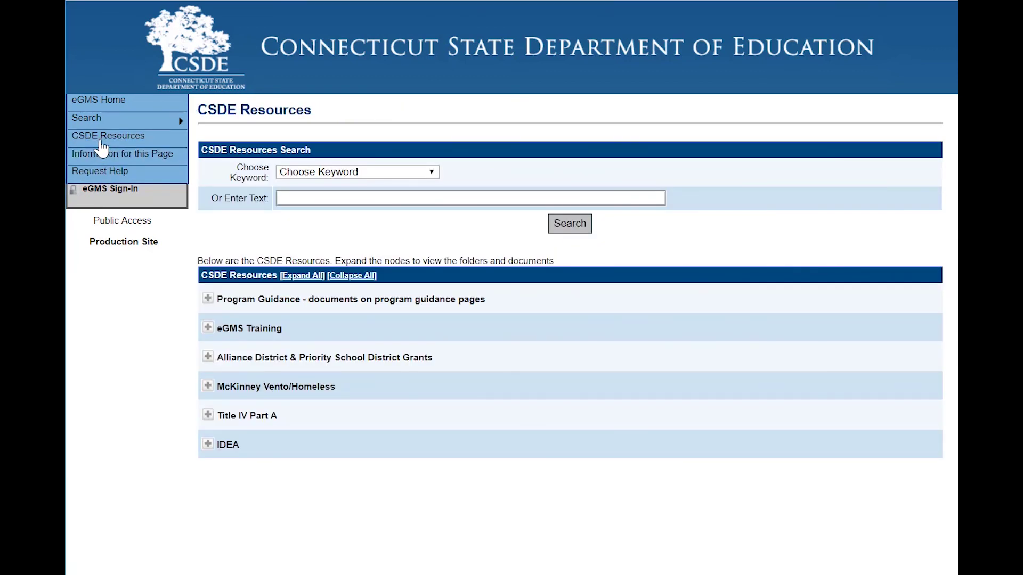
- Open the eGMS User Guide 5/16/2019 from the eGMS Training resources and look through its table of contents
left_click(208, 328)
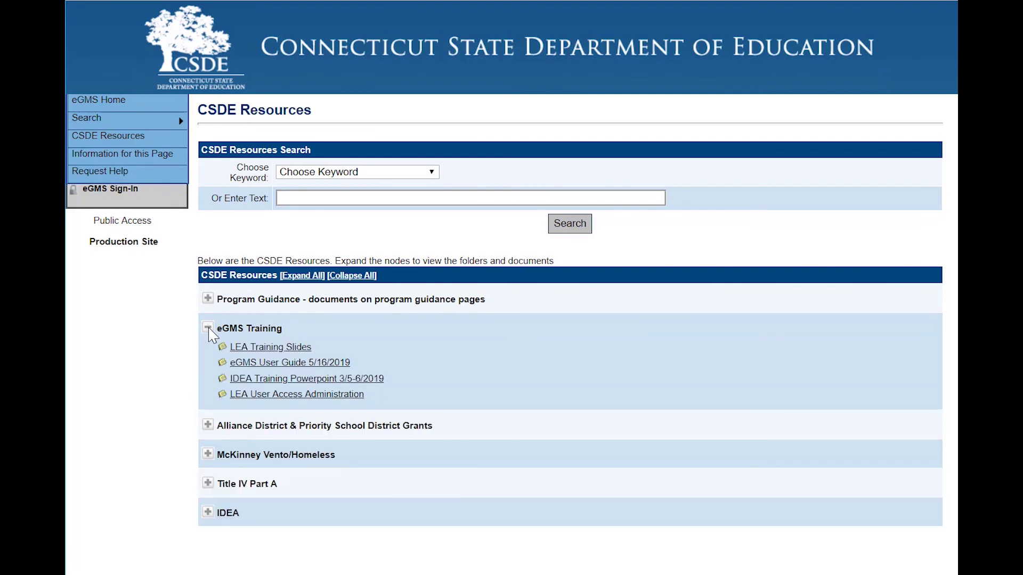
left_click(268, 365)
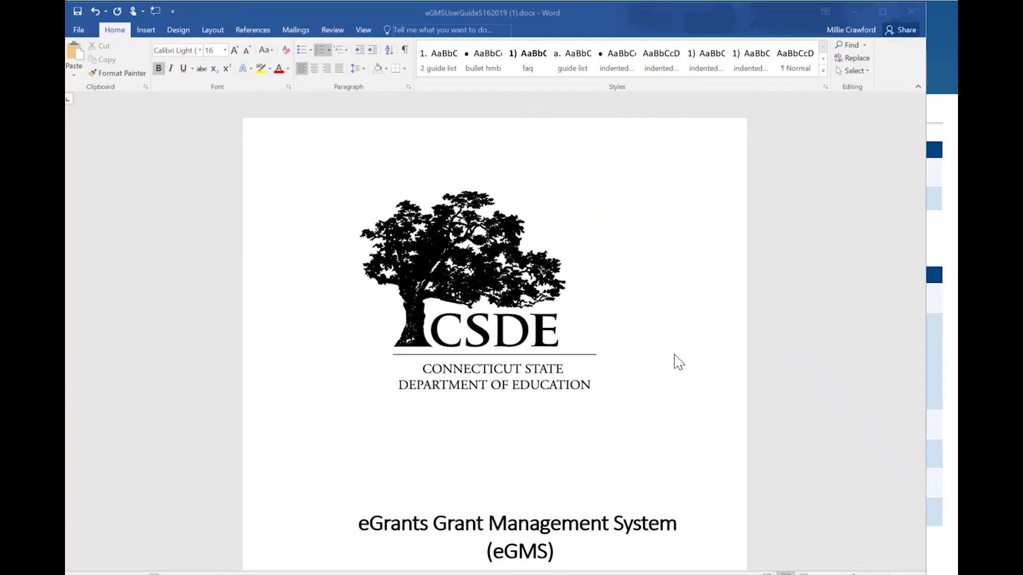
scroll(678, 362, "down", 10)
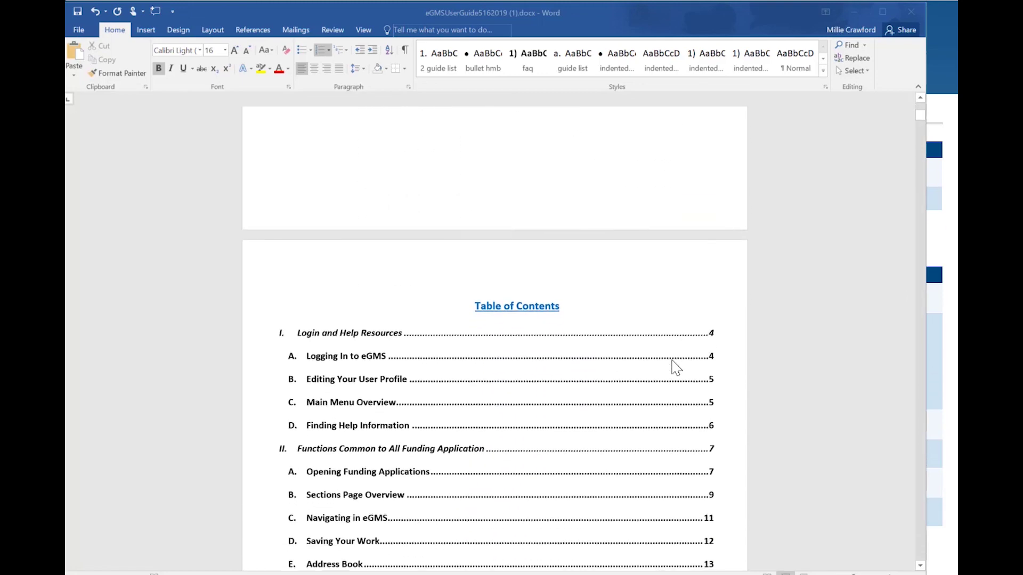
scroll(675, 367, "down", 12)
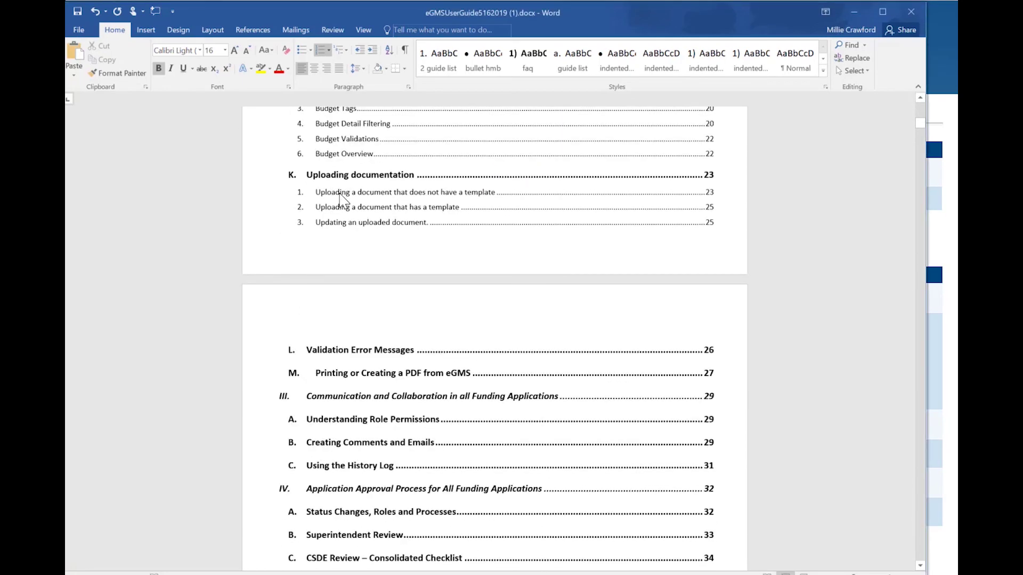
- Read the guide's Uploading documentation section through its entry for documents without a template, and close the guide, saving its changes
left_click(340, 193, "ctrl")
scroll(647, 294, "up", 3)
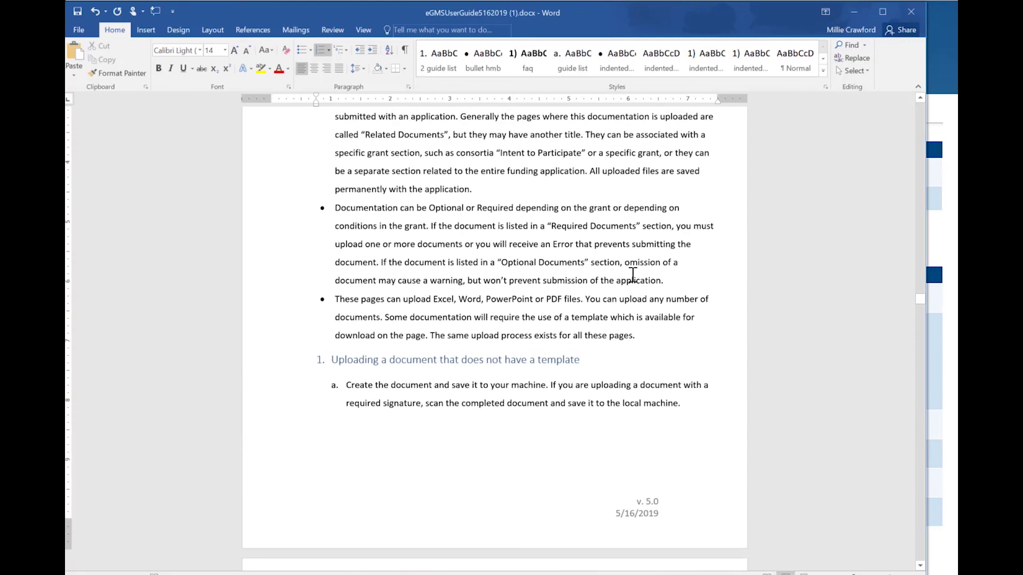
scroll(632, 274, "up", 3)
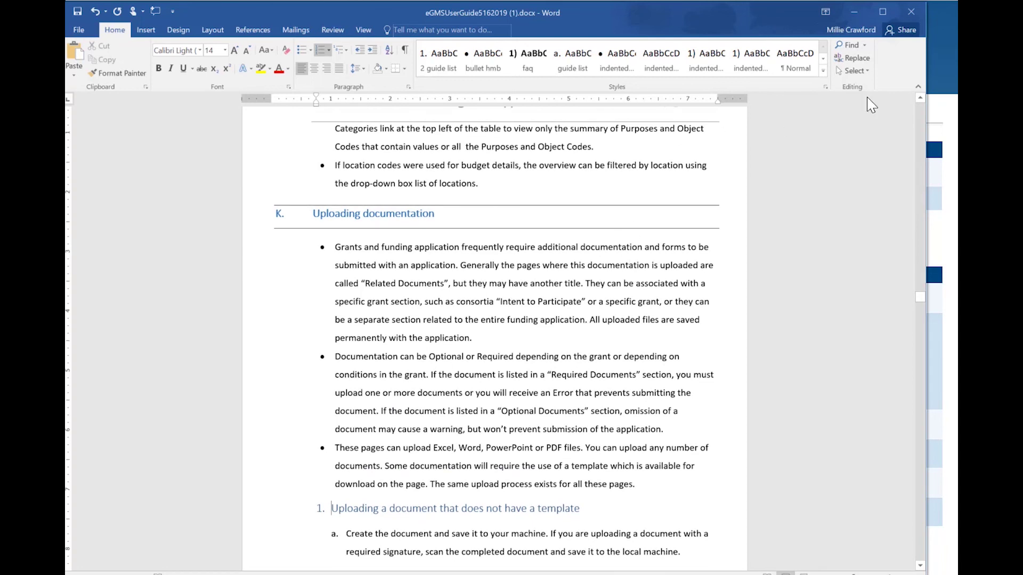
left_click(910, 15)
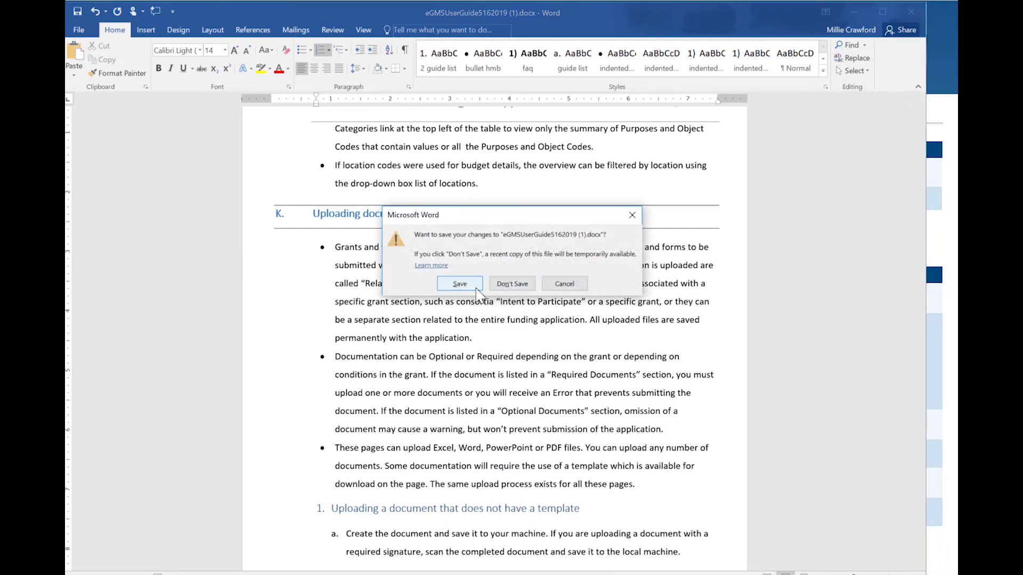
left_click(480, 288)
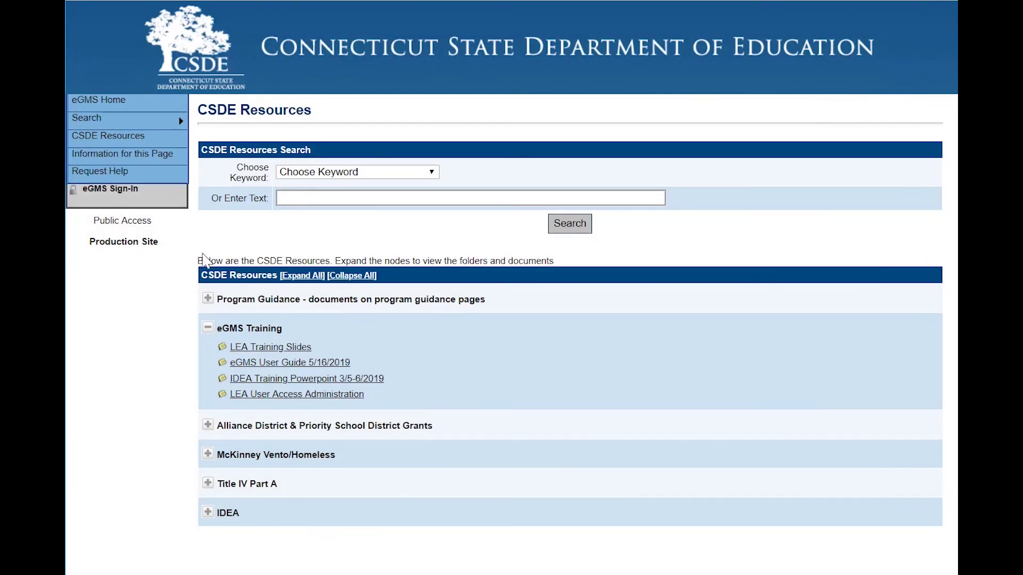
- Open the Request Help page and look over the technical, sign-in and program help contacts
left_click(101, 180)
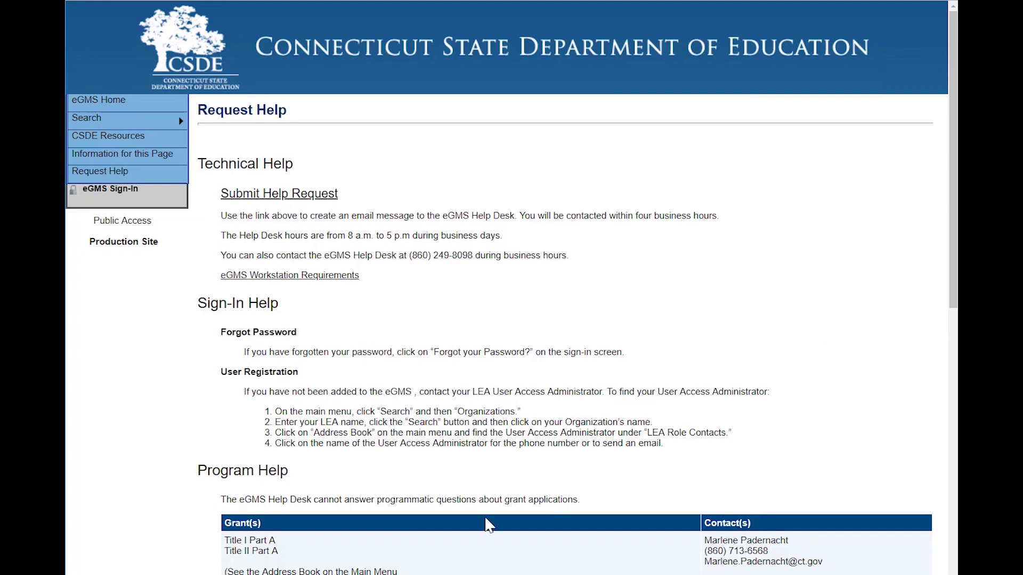
scroll(831, 433, "down", 1)
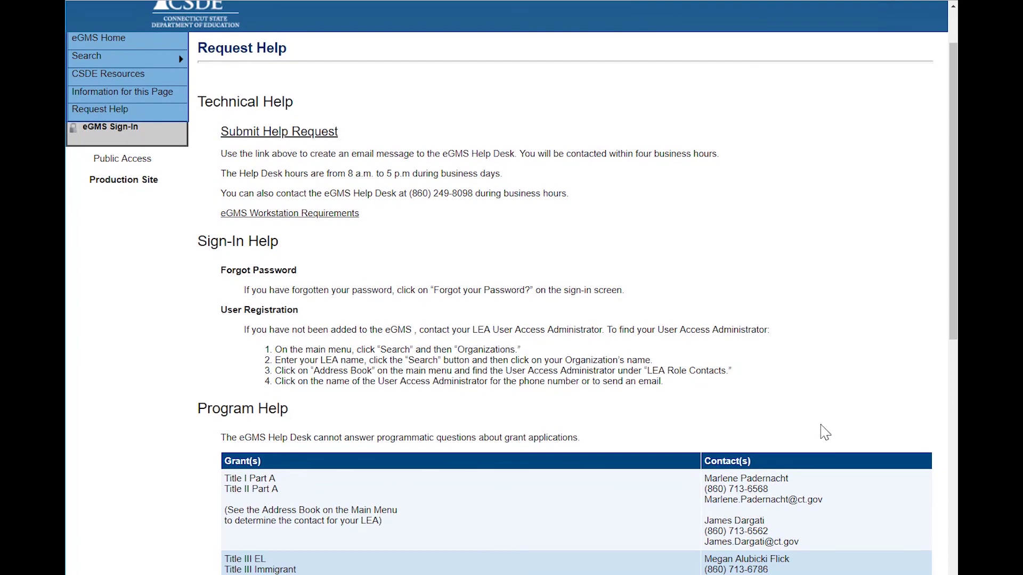